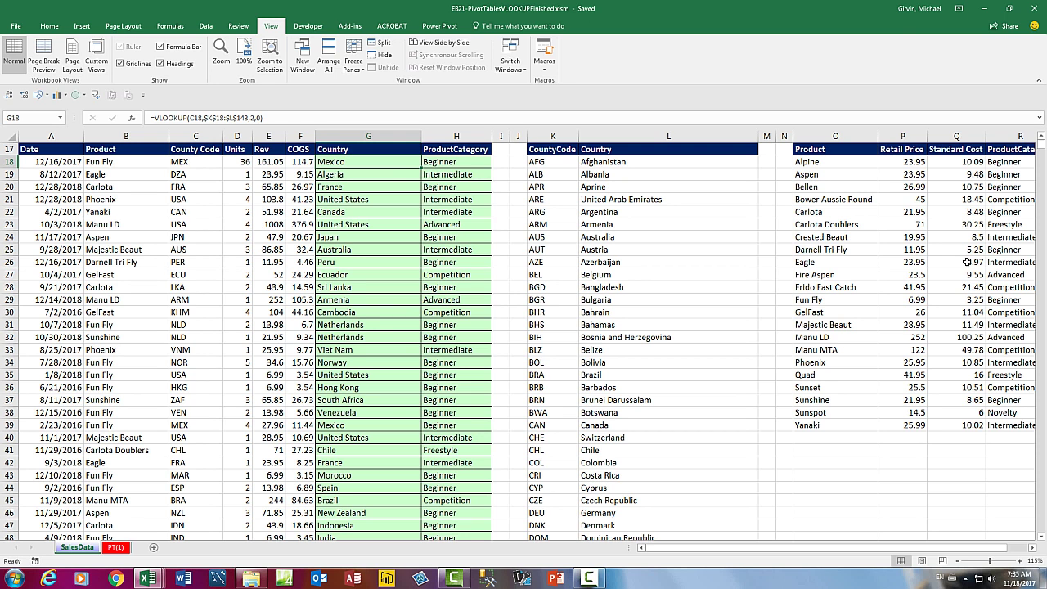
- Clear the Country and ProductCategory formulas from row 19 down to the end of the sales data
{"action": "double_click", "coordinate": [383, 165]}
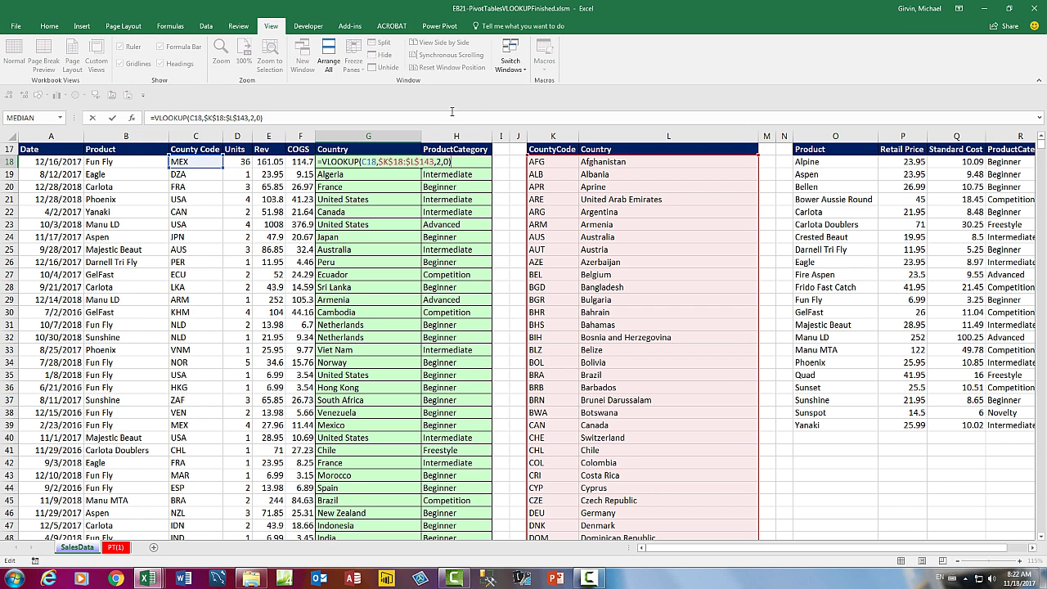
{"action": "key", "text": "Return"}
{"action": "left_click_drag", "start_coordinate": [372, 175], "coordinate": [428, 188]}
{"action": "key", "text": "ctrl+shift+Down"}
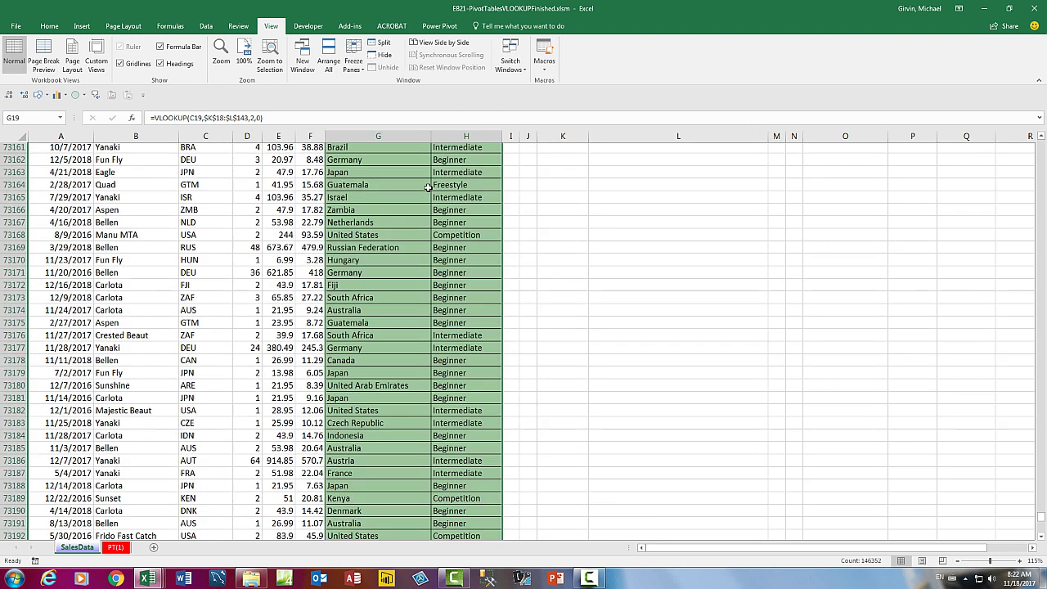
{"action": "key", "text": "Delete"}
{"action": "key", "text": "ctrl+Up"}
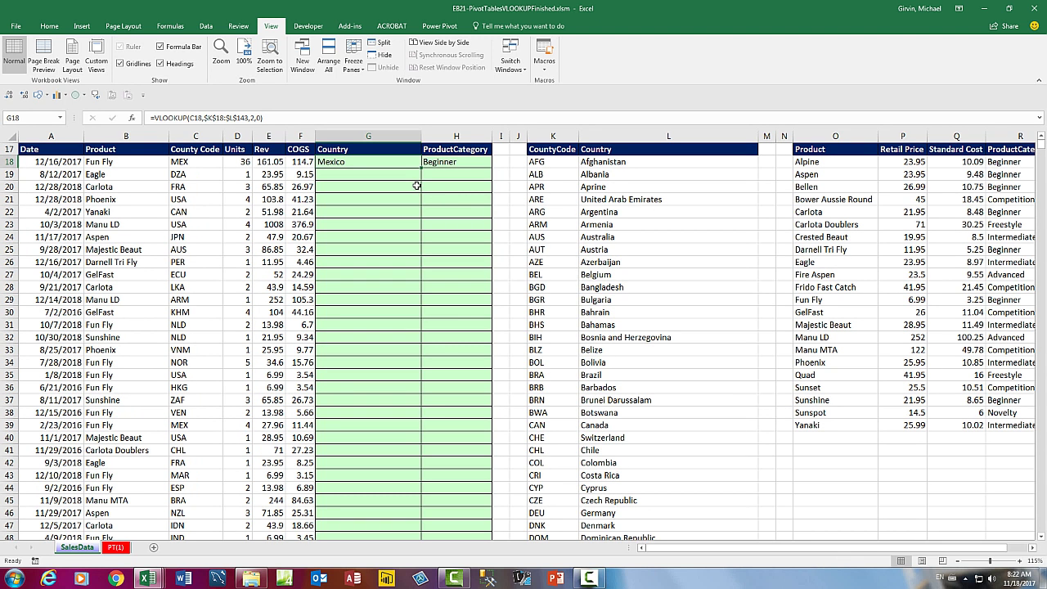
- Fill the VLOOKUP formulas in G18 and H18 down the Country and ProductCategory columns to the end of the sales data
{"action": "key", "text": "F2"}
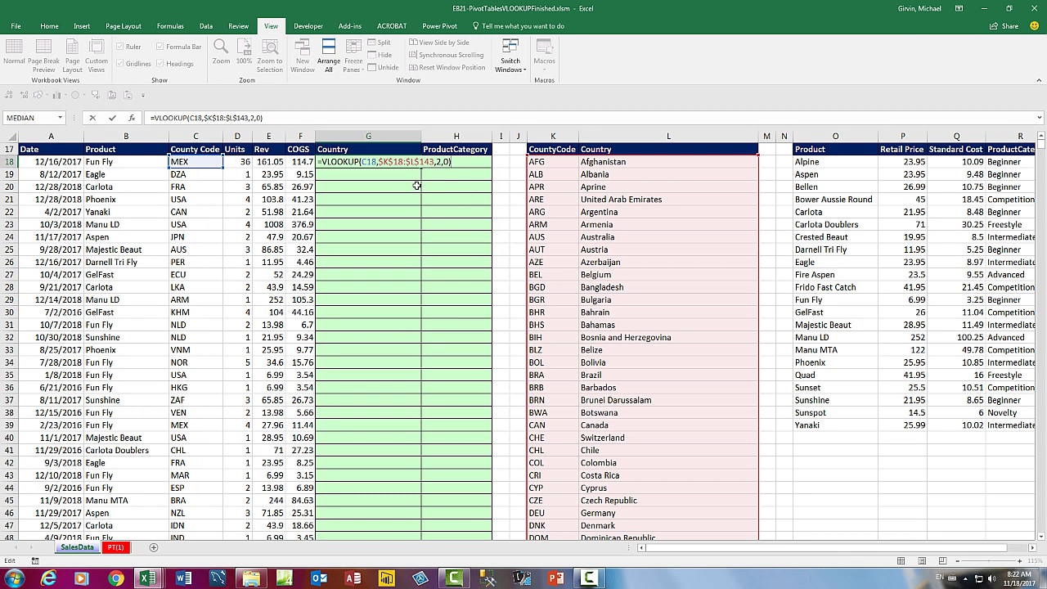
{"action": "key", "text": "Escape"}
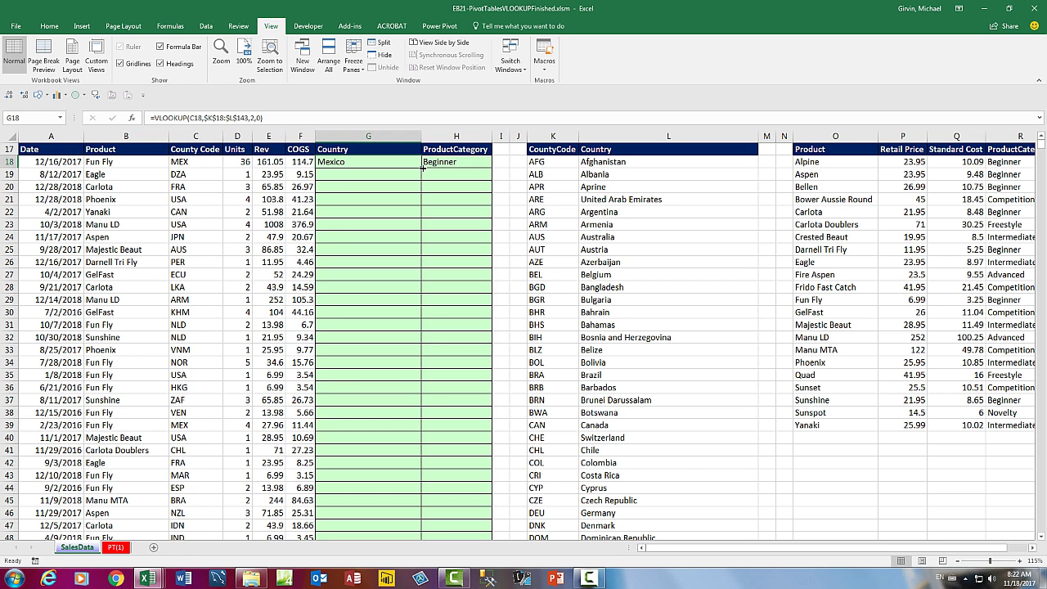
{"action": "double_click", "coordinate": [422, 167]}
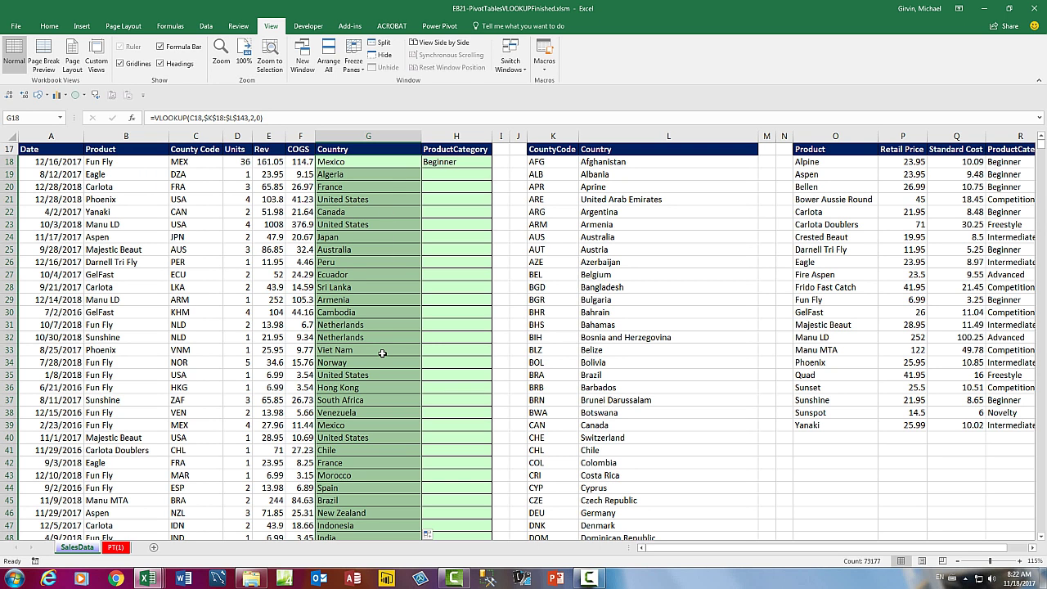
{"action": "left_click", "coordinate": [439, 163]}
{"action": "double_click", "coordinate": [493, 167]}
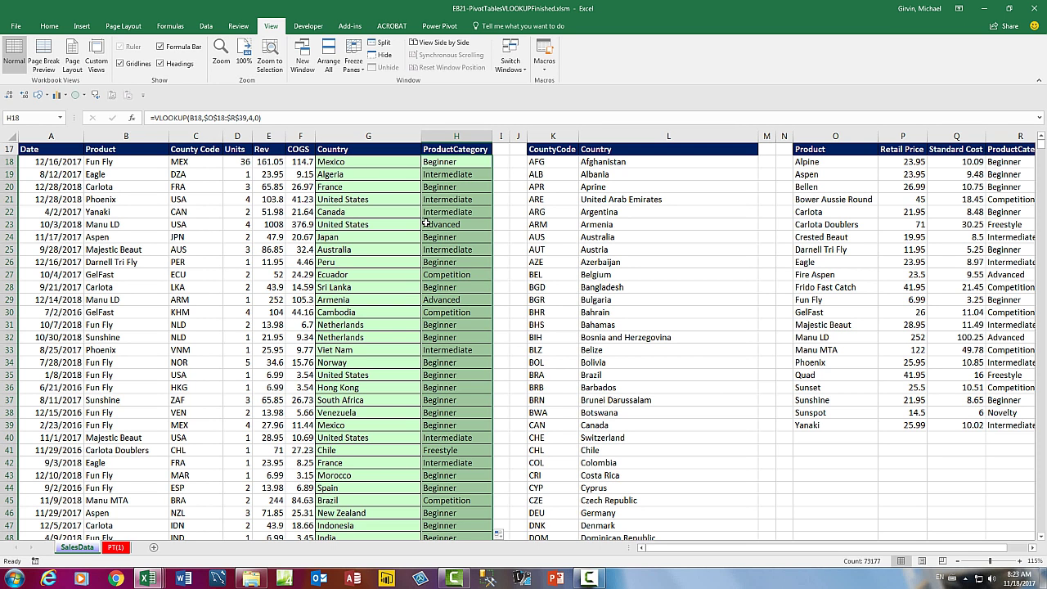
- Examine the Country VLOOKUP formulas in G18 and G23, comparing their lookup values and lookup table
{"action": "double_click", "coordinate": [373, 166]}
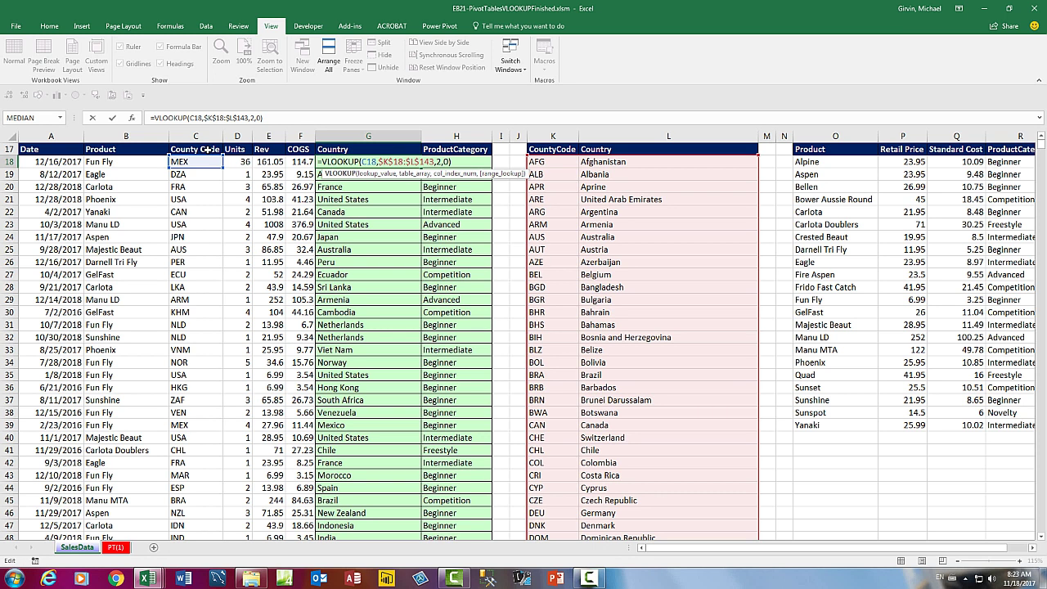
{"action": "key", "text": "Return"}
{"action": "key", "text": "Down"}
{"action": "key", "text": "Down"}
{"action": "key", "text": "Down"}
{"action": "key", "text": "Down"}
{"action": "key", "text": "F2"}
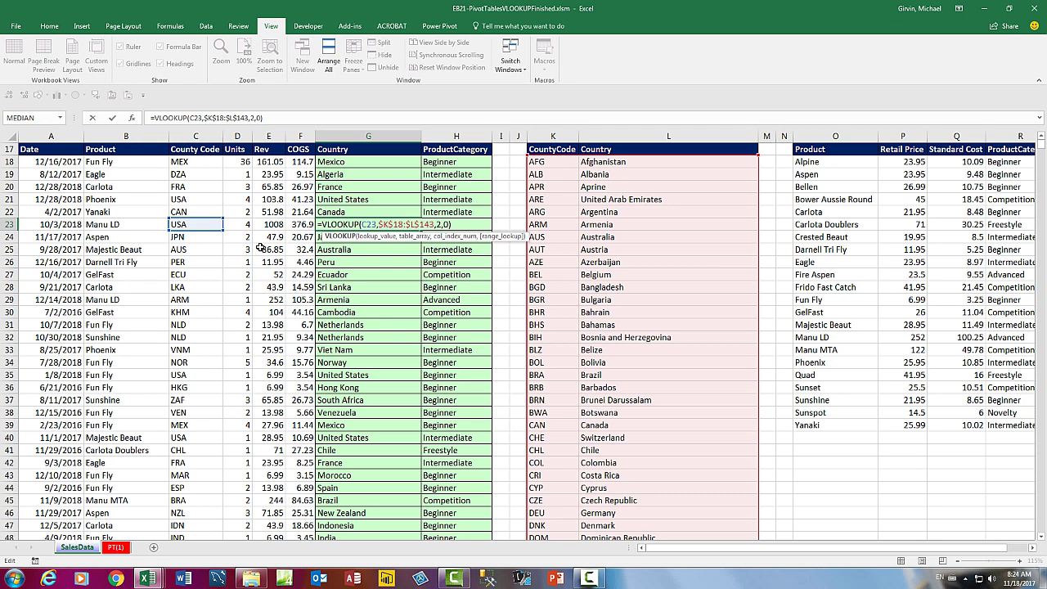
{"action": "key", "text": "ctrl+Return"}
- Highlight repeated USA and MEX entries in the sales County Code column, then select the ARE code in the country lookup table
{"action": "left_click", "coordinate": [187, 224]}
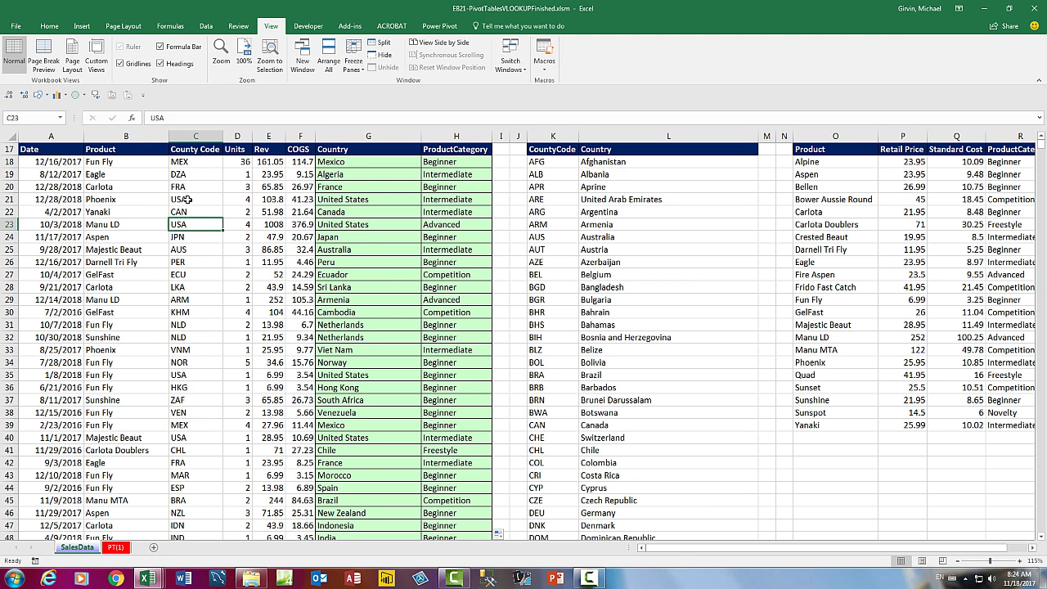
{"action": "left_click", "coordinate": [188, 198], "text": "ctrl"}
{"action": "left_click", "coordinate": [187, 163], "text": "ctrl"}
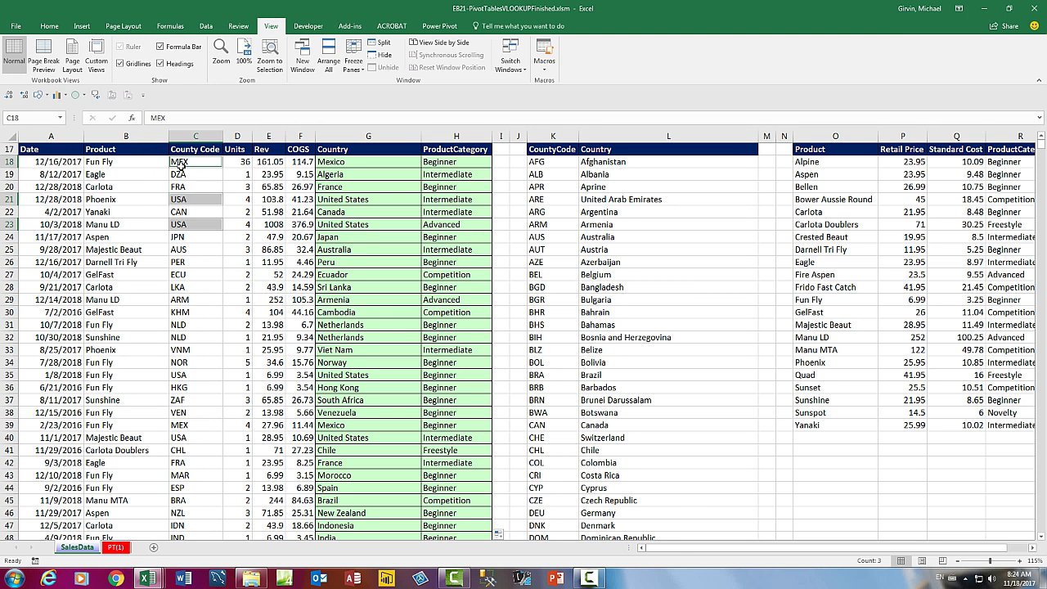
{"action": "left_click", "coordinate": [197, 424], "text": "ctrl"}
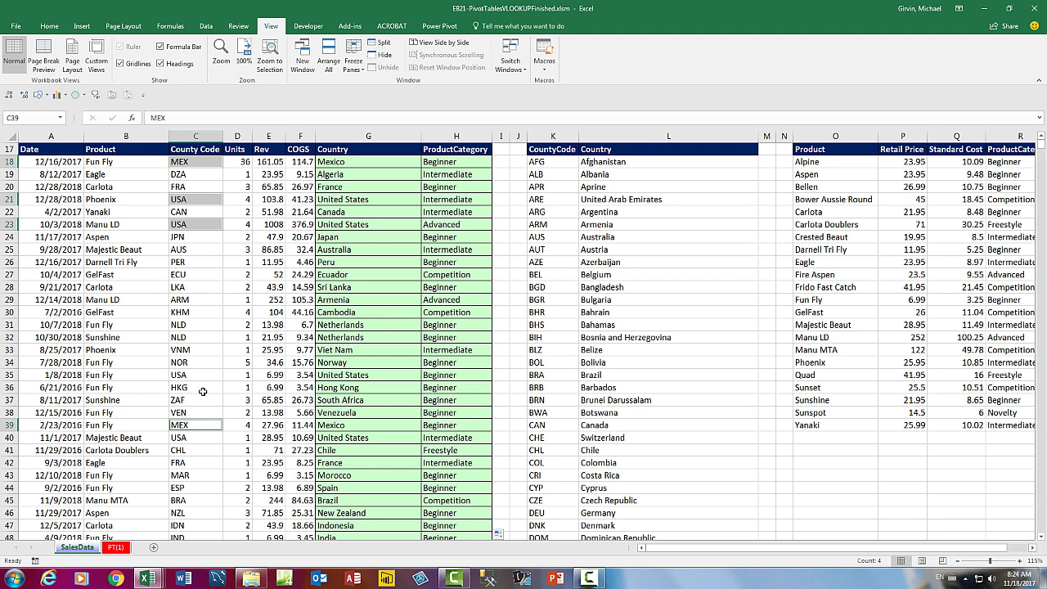
{"action": "left_click", "coordinate": [562, 196]}
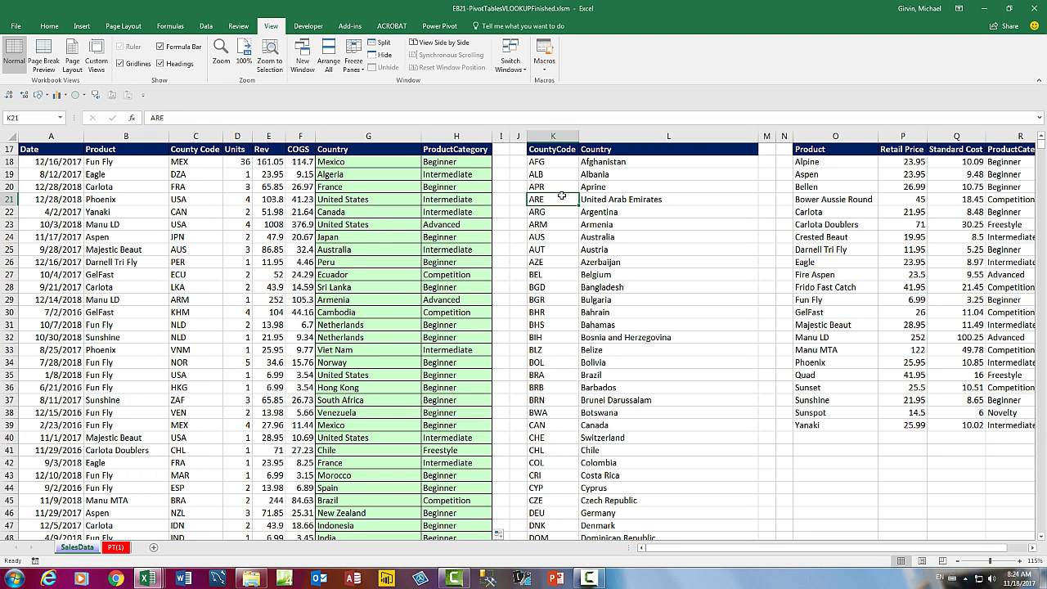
- Highlight repeated Fun Fly entries in the sales Product column, then select the Fun Fly entry in the product lookup table
{"action": "left_click", "coordinate": [109, 165]}
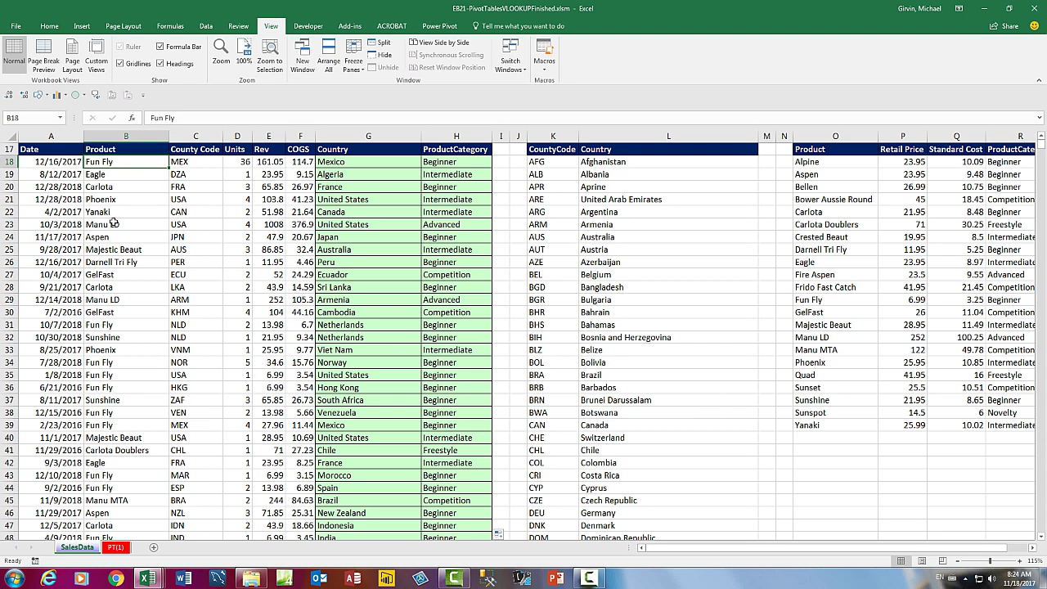
{"action": "left_click", "coordinate": [106, 325], "text": "ctrl"}
{"action": "left_click_drag", "start_coordinate": [109, 362], "coordinate": [116, 383]}
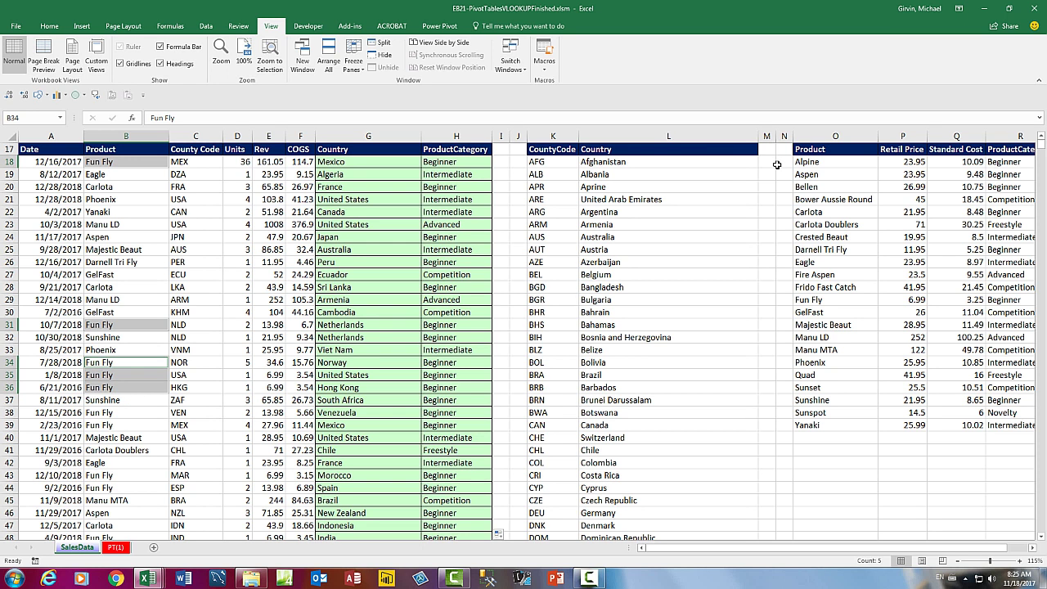
{"action": "left_click", "coordinate": [834, 303]}
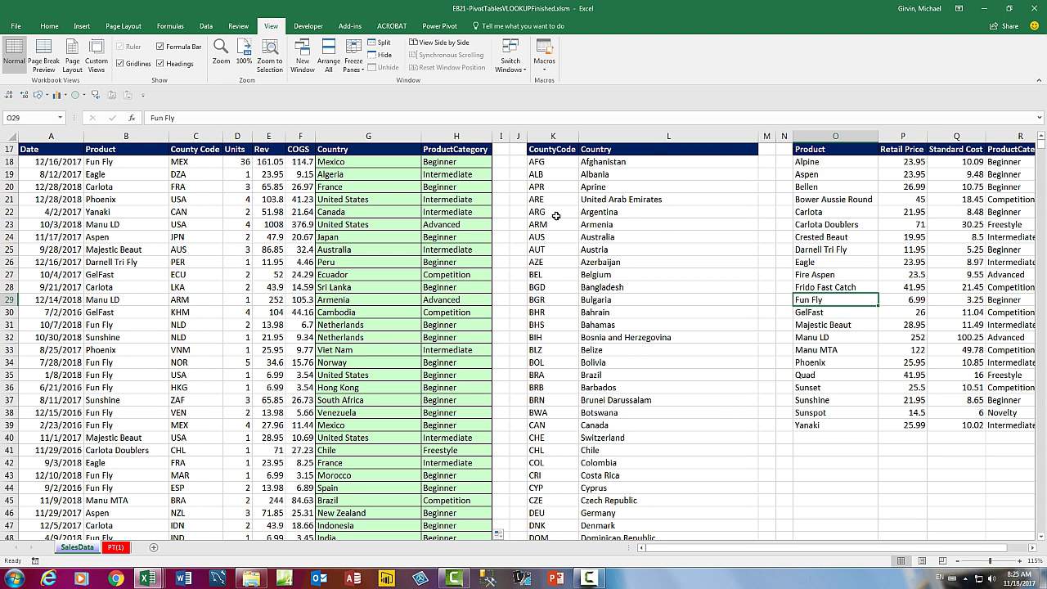
- Highlight the sales County Code column with its lookup CountyCode column, and the sales Product column with its lookup Product column
{"action": "left_click_drag", "start_coordinate": [186, 154], "coordinate": [200, 288]}
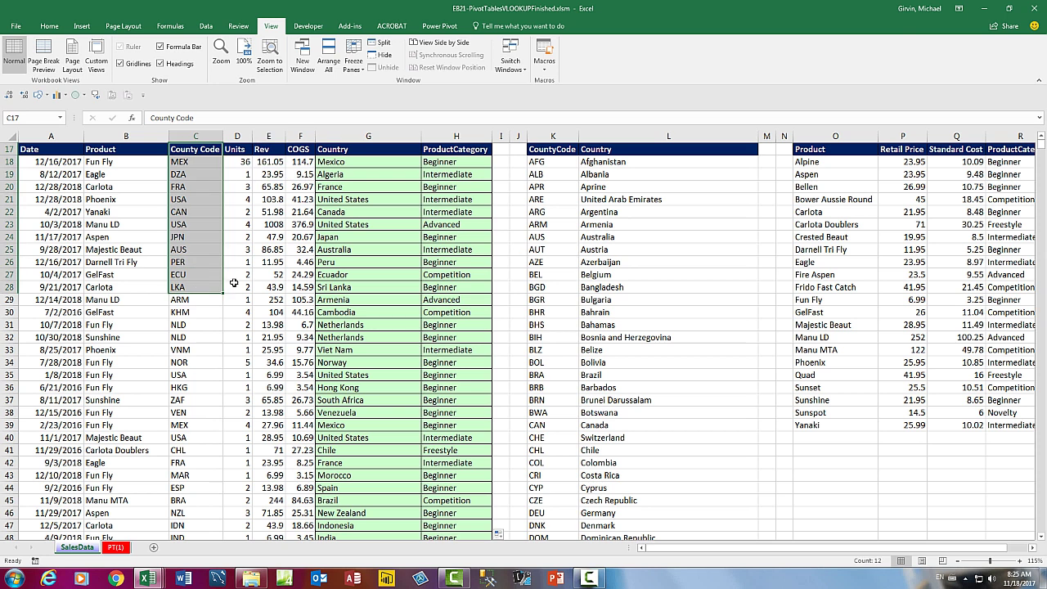
{"action": "left_click_drag", "start_coordinate": [569, 150], "coordinate": [563, 287]}
{"action": "left_click_drag", "start_coordinate": [114, 149], "coordinate": [132, 296]}
{"action": "left_click_drag", "start_coordinate": [831, 149], "coordinate": [834, 287]}
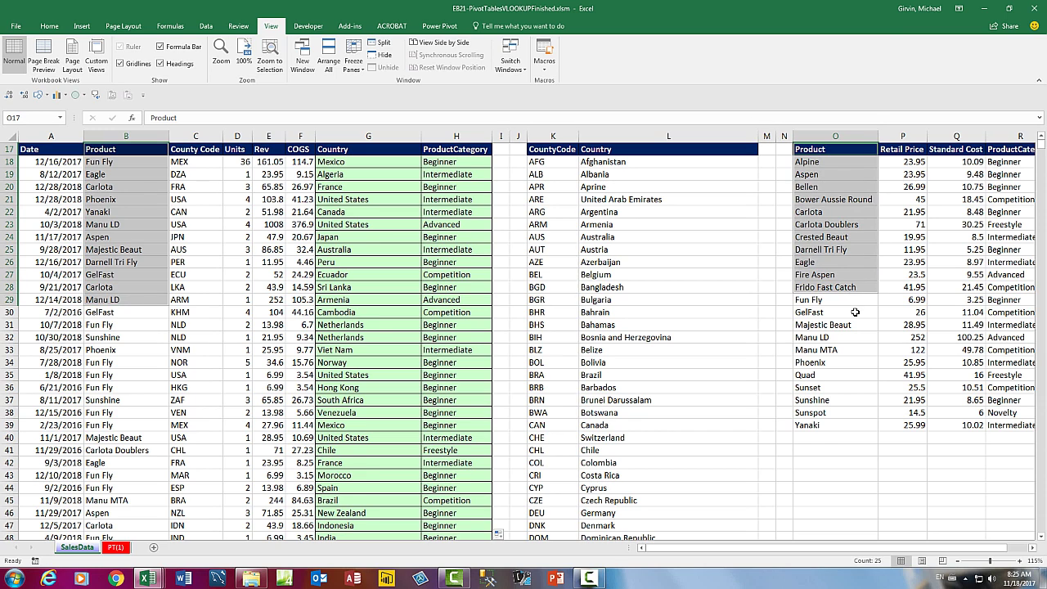
- Examine the one-to-many diagram above the data and select individual products in the product lookup table
{"action": "scroll", "coordinate": [855, 311], "scroll_direction": "up", "scroll_amount": 5}
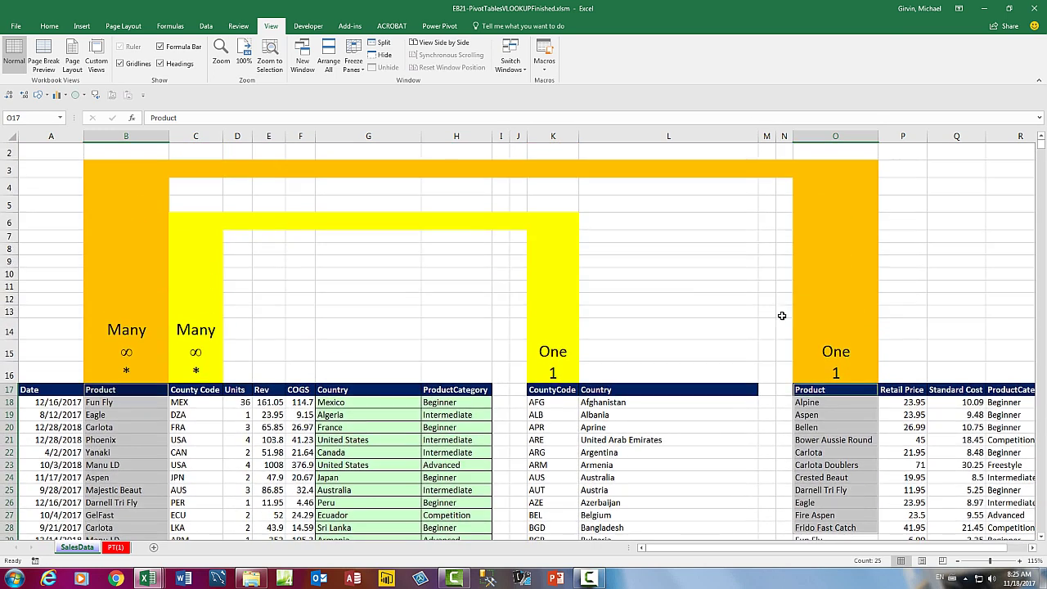
{"action": "left_click", "coordinate": [836, 402]}
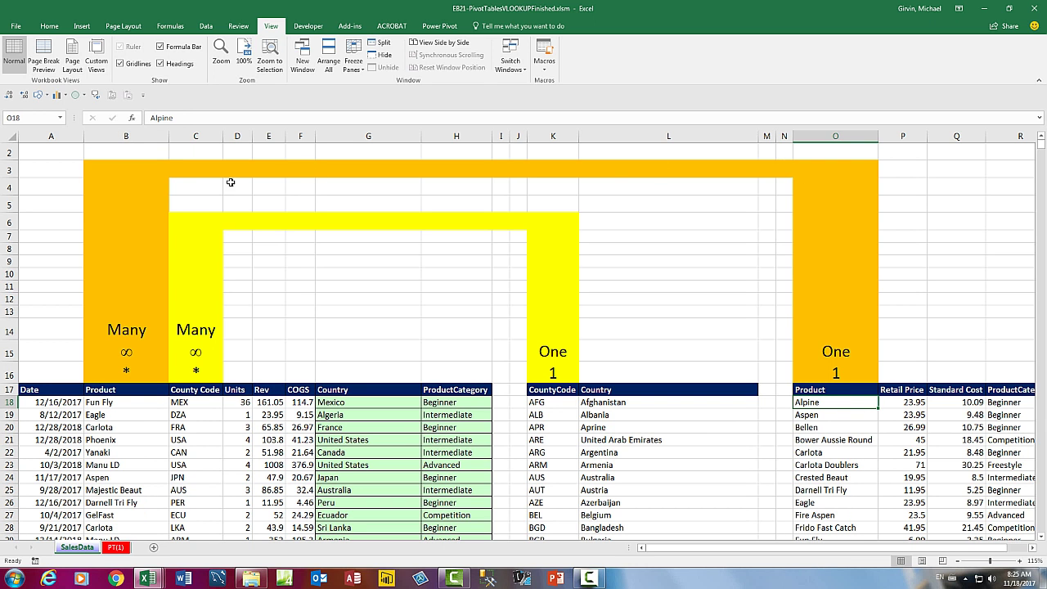
{"action": "left_click", "coordinate": [833, 417]}
{"action": "left_click", "coordinate": [833, 442]}
{"action": "left_click", "coordinate": [829, 454]}
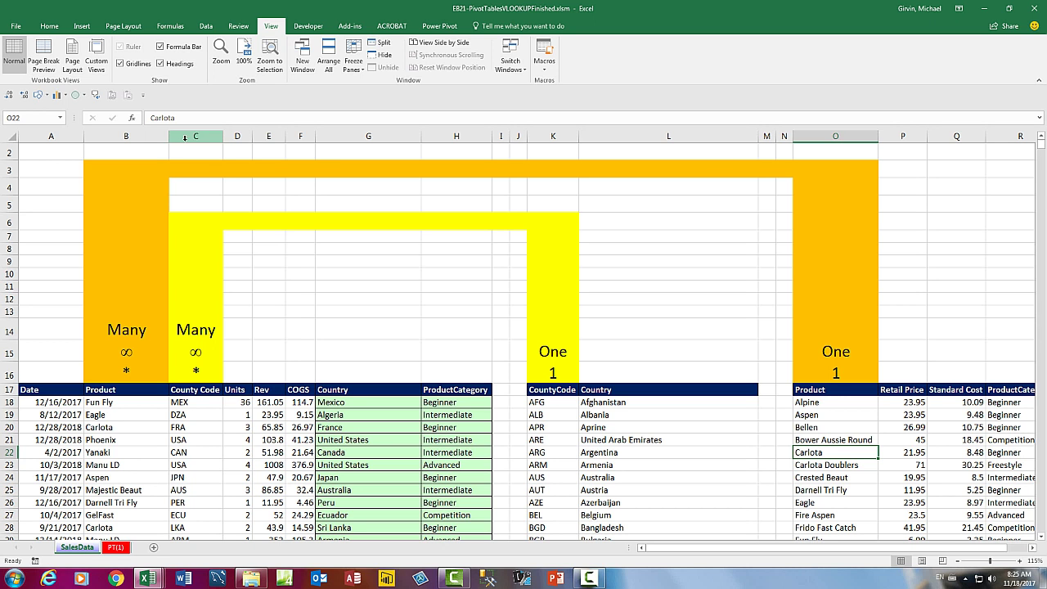
- Examine the VLOOKUP formulas in H18 and G18 against the one-to-many diagram, leaving both formulas intact
{"action": "double_click", "coordinate": [429, 404]}
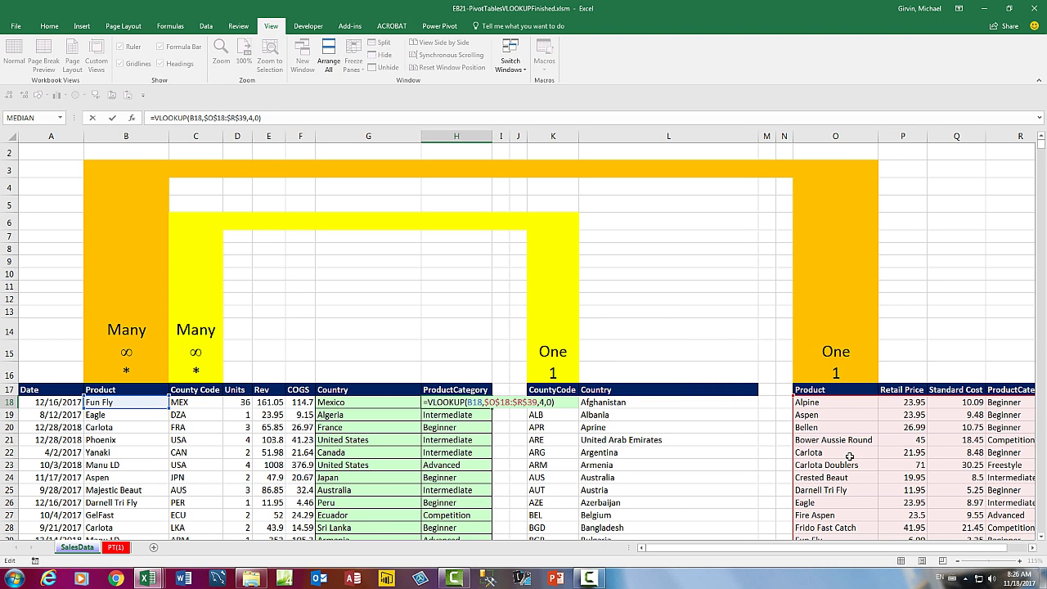
{"action": "key", "text": "Escape"}
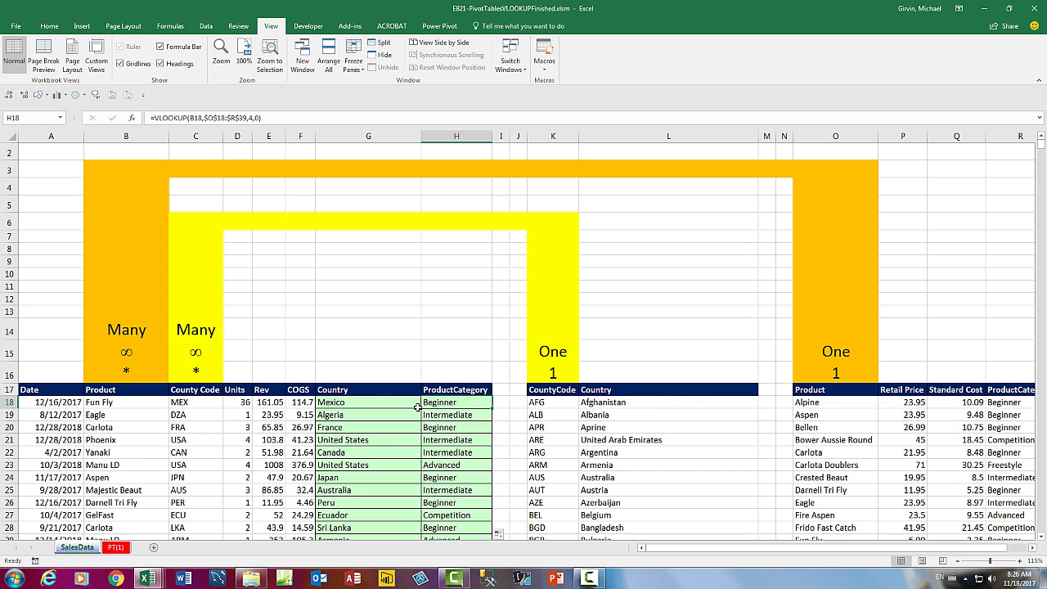
{"action": "double_click", "coordinate": [369, 403]}
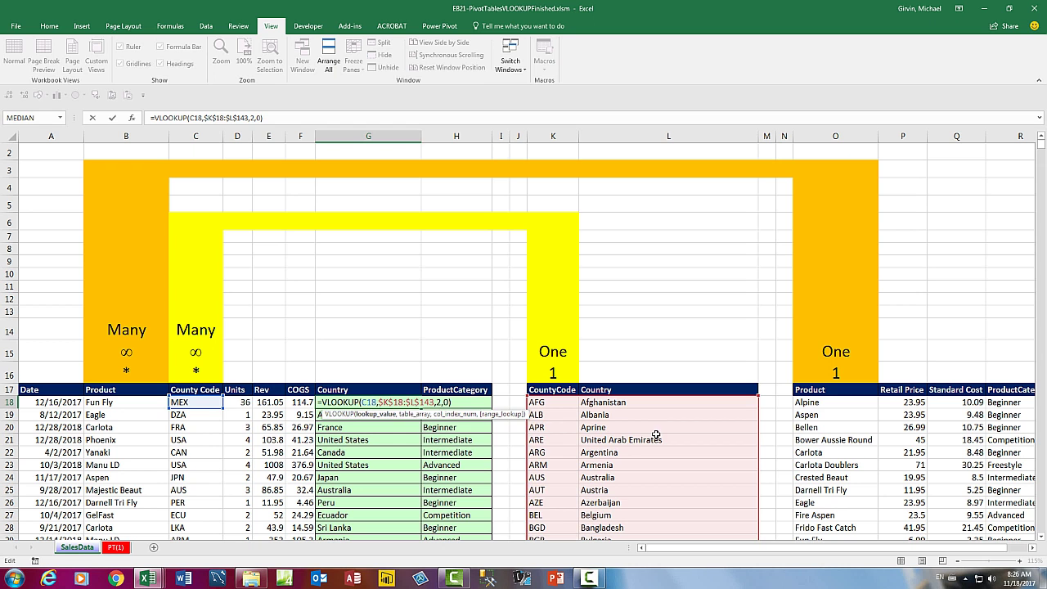
{"action": "key", "text": "ctrl+Return"}
{"action": "left_click", "coordinate": [559, 364]}
{"action": "mouse_move", "coordinate": [559, 364]}
{"action": "left_mouse_down"}
{"action": "mouse_move", "coordinate": [537, 229]}
{"action": "mouse_move", "coordinate": [229, 221]}
{"action": "mouse_move", "coordinate": [196, 224]}
{"action": "mouse_move", "coordinate": [196, 376]}
{"action": "left_mouse_up"}
{"action": "key", "text": "ctrl+Return"}
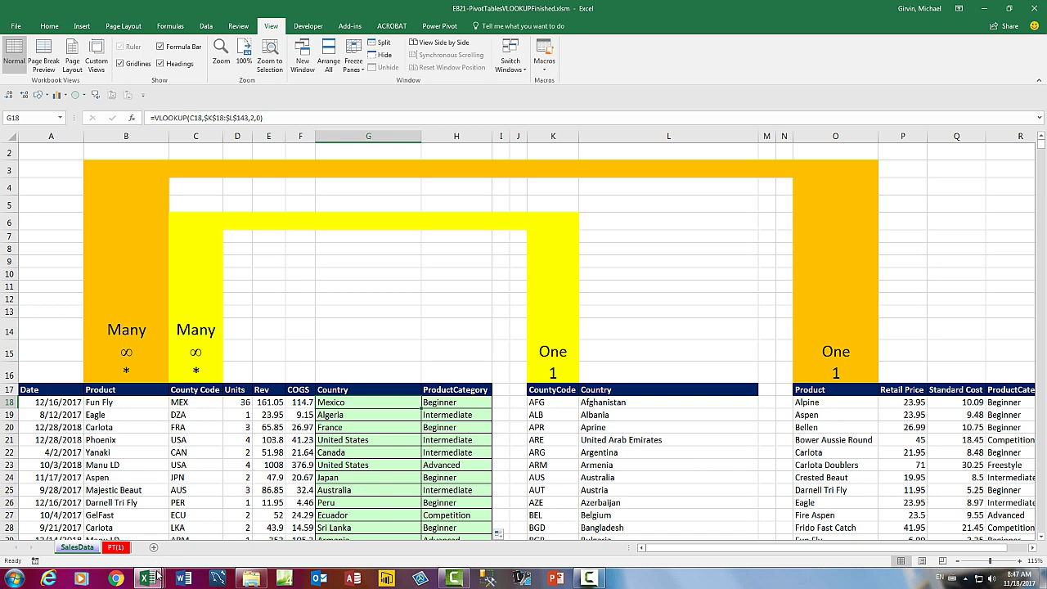
- Switch to the EB21-PivotTablesRelationshipsStart.xlsm workbook and display its SalesData sheet
{"action": "mouse_move", "coordinate": [155, 582]}
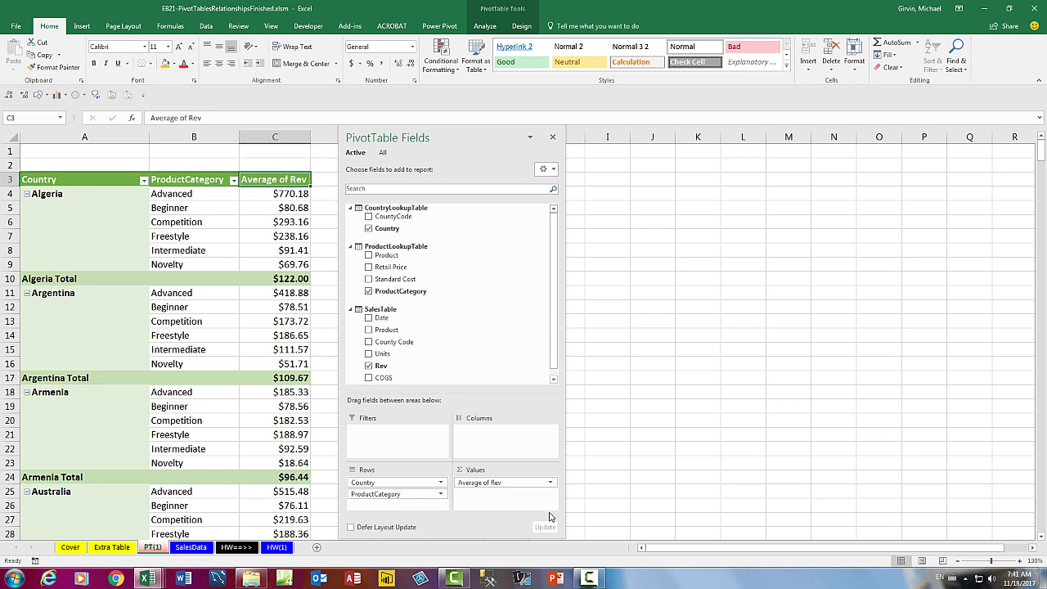
{"action": "left_click", "coordinate": [147, 578]}
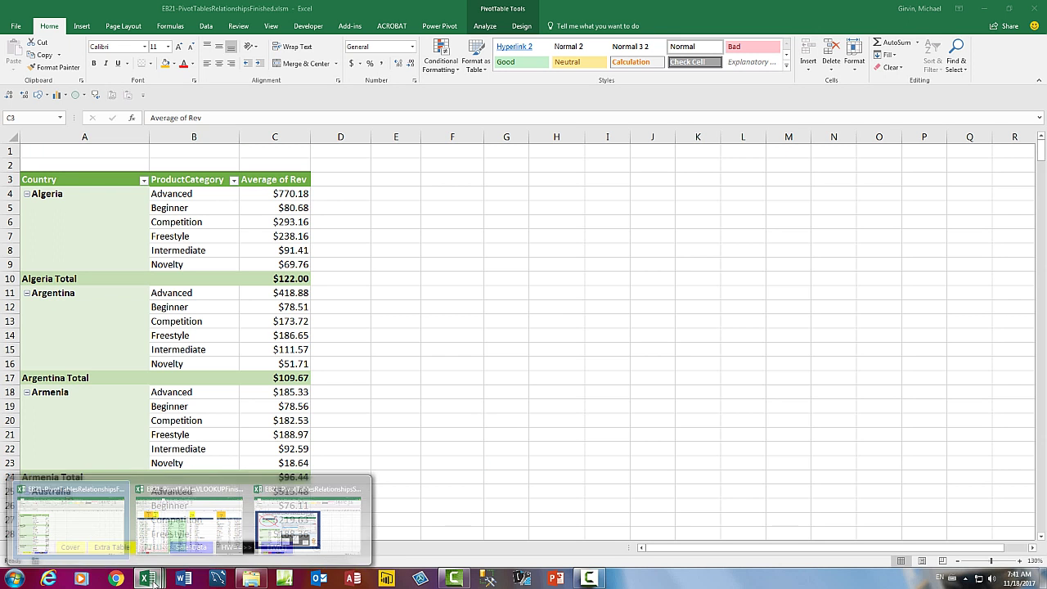
{"action": "left_click", "coordinate": [301, 539]}
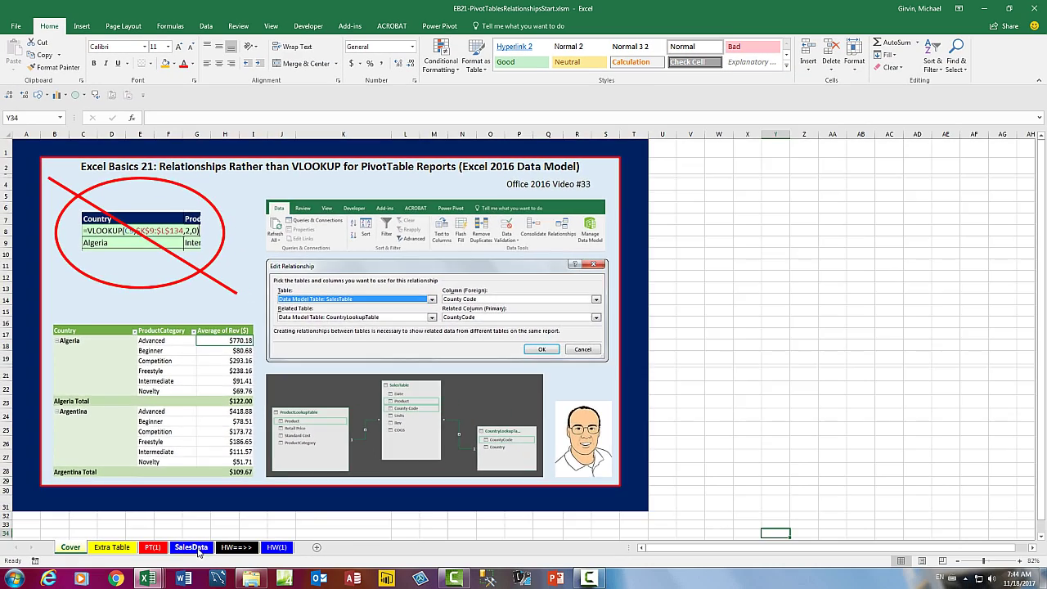
{"action": "left_click", "coordinate": [197, 552]}
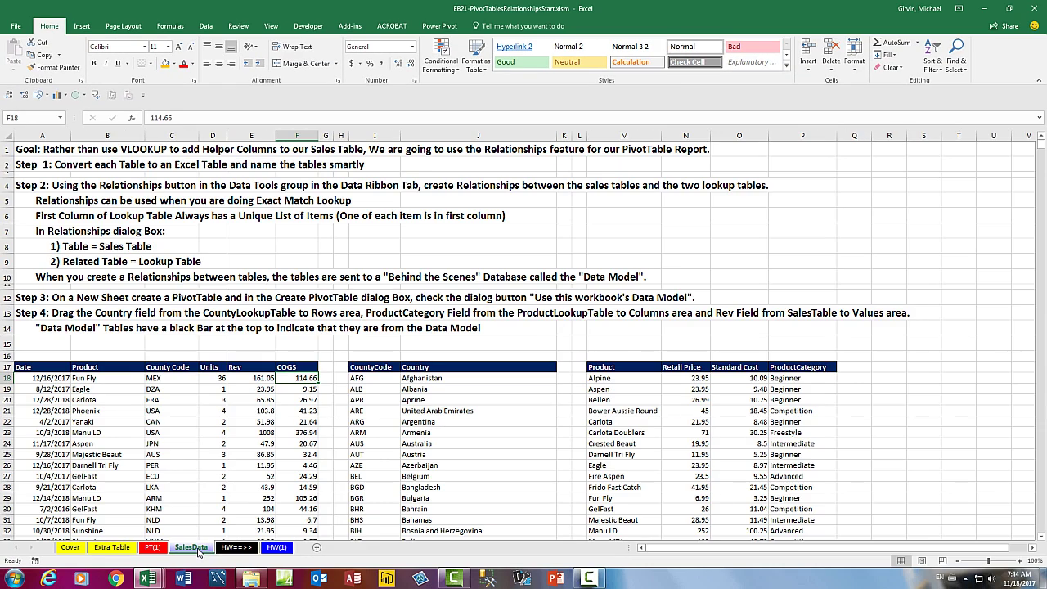
- Check the availability of the Relationships command and select a cell in each of the sales, country and product data sets
{"action": "left_click_drag", "start_coordinate": [1042, 536], "coordinate": [1042, 537]}
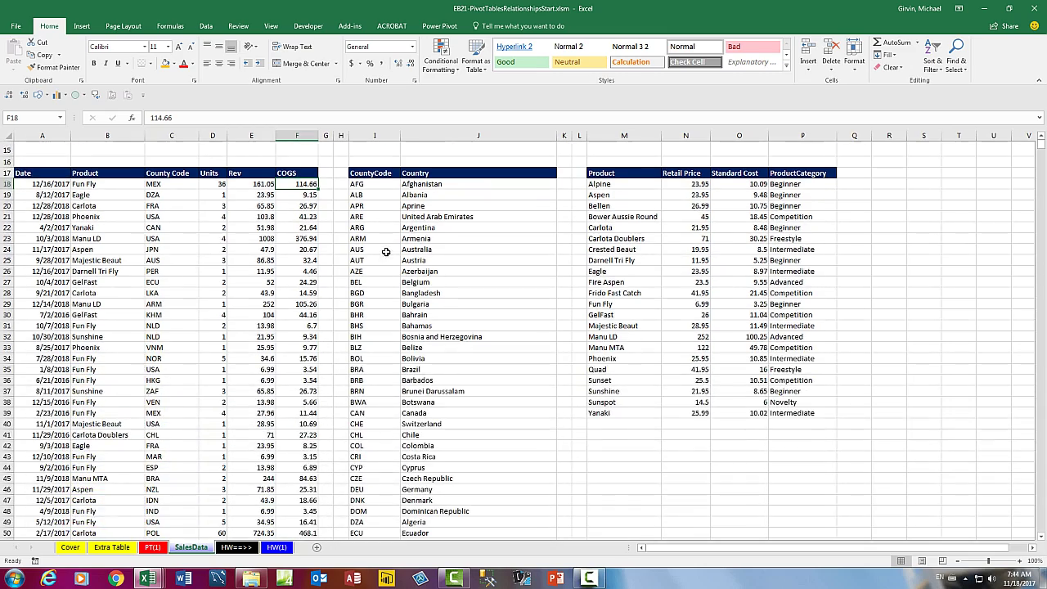
{"action": "left_click", "coordinate": [212, 26]}
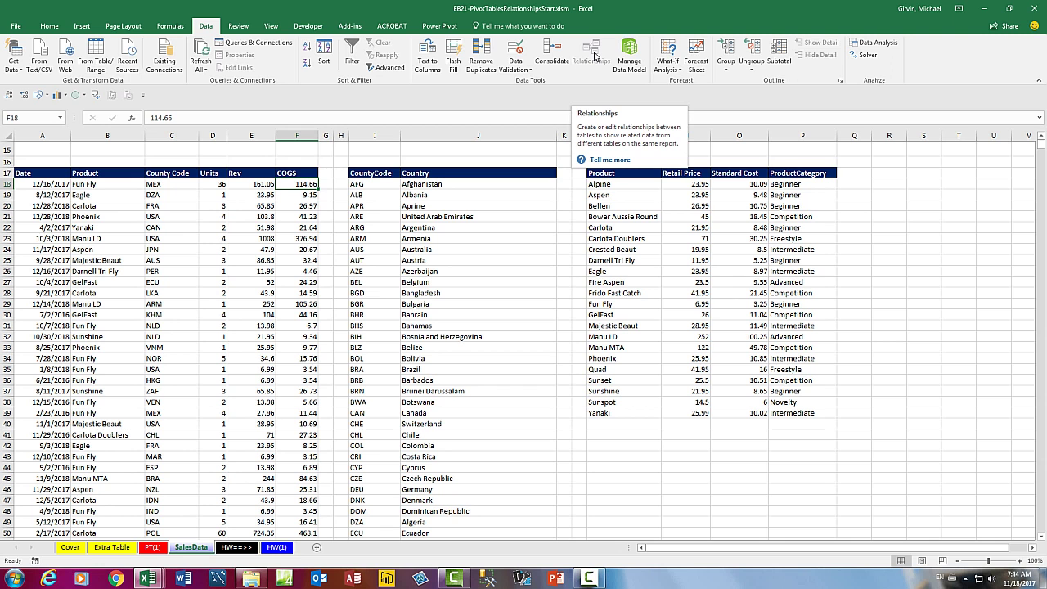
{"action": "left_click", "coordinate": [250, 214]}
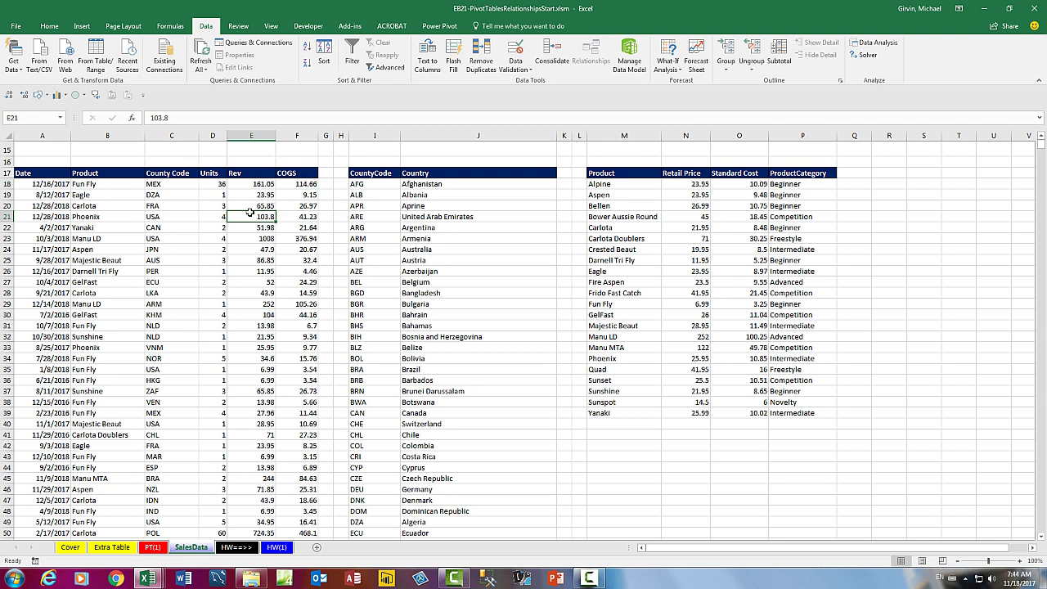
{"action": "left_click", "coordinate": [429, 215]}
{"action": "left_click", "coordinate": [692, 220]}
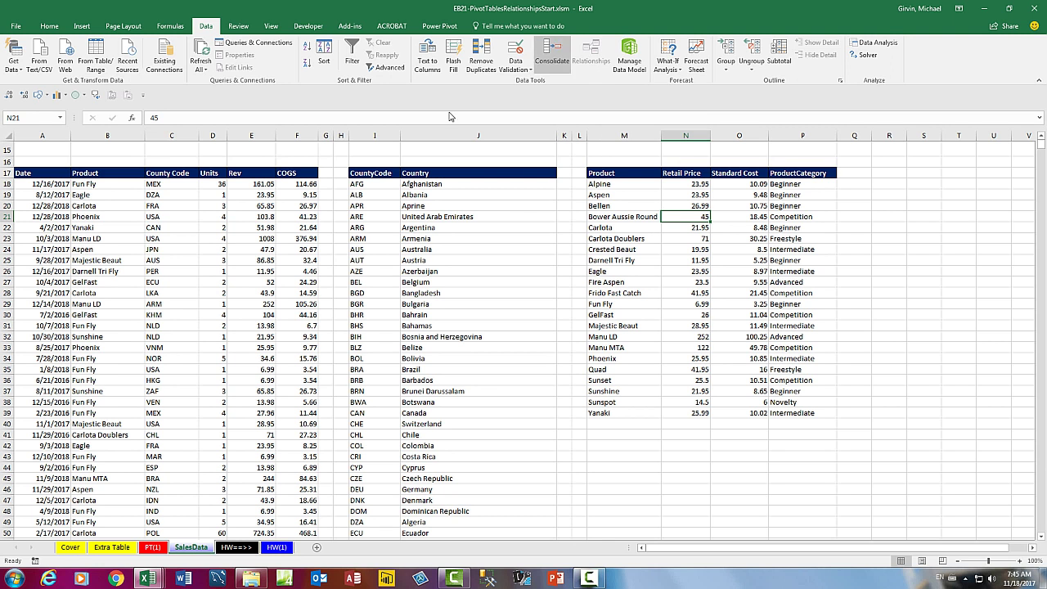
- Convert the sales data set starting at A17 into an Excel table with headers and name it SalesTable
{"action": "left_click", "coordinate": [255, 186]}
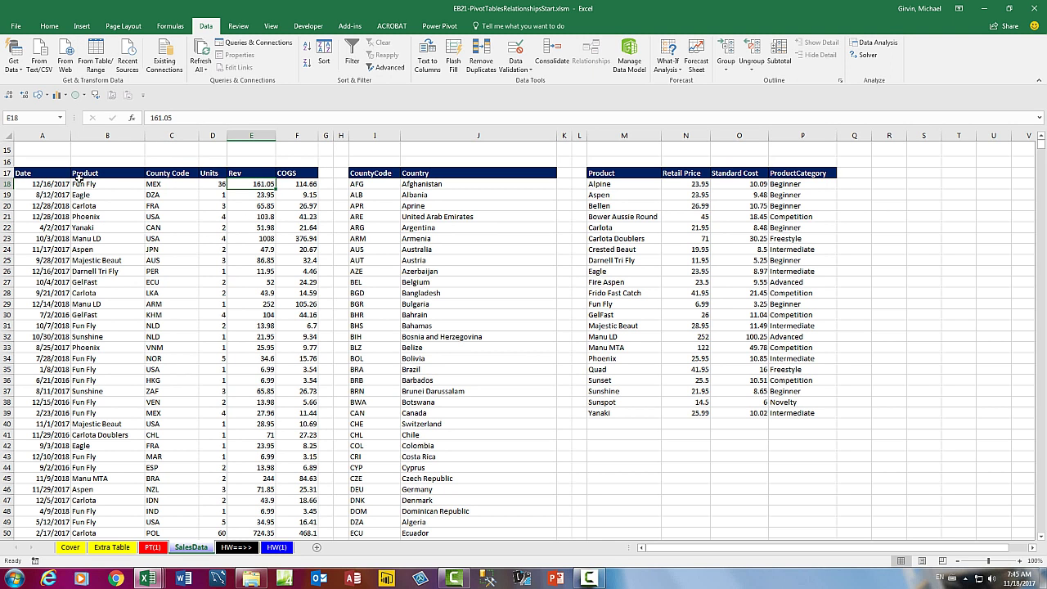
{"action": "left_click", "coordinate": [83, 26]}
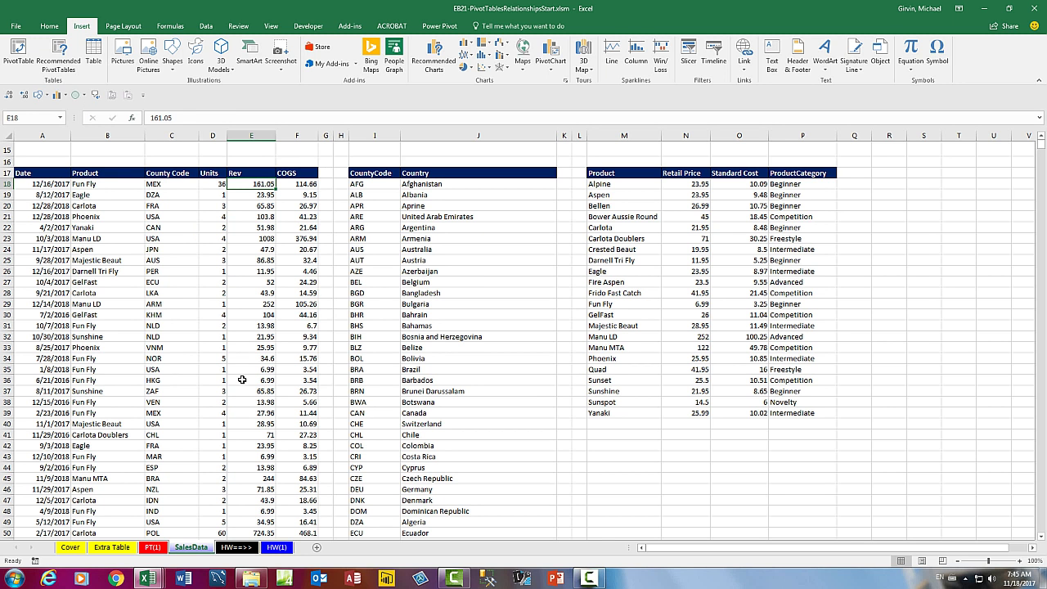
{"action": "key", "text": "ctrl+t"}
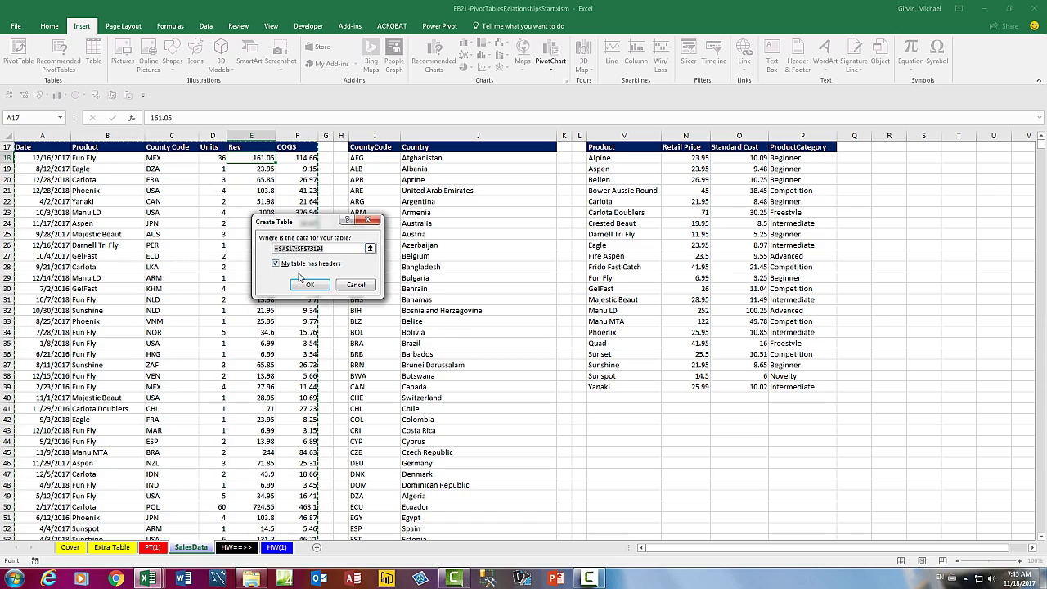
{"action": "left_click", "coordinate": [310, 285]}
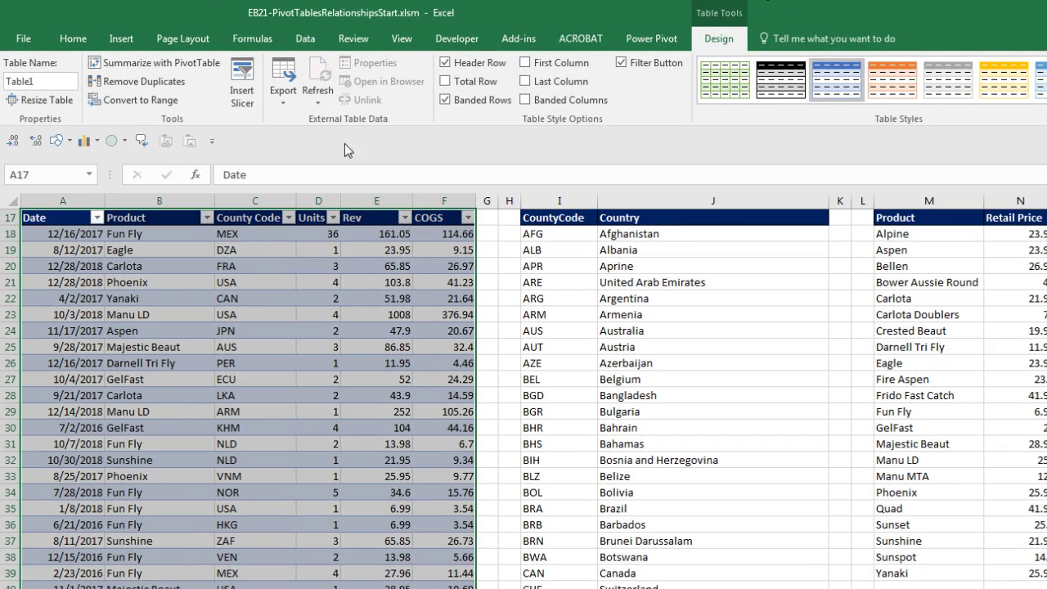
{"action": "left_click", "coordinate": [38, 81]}
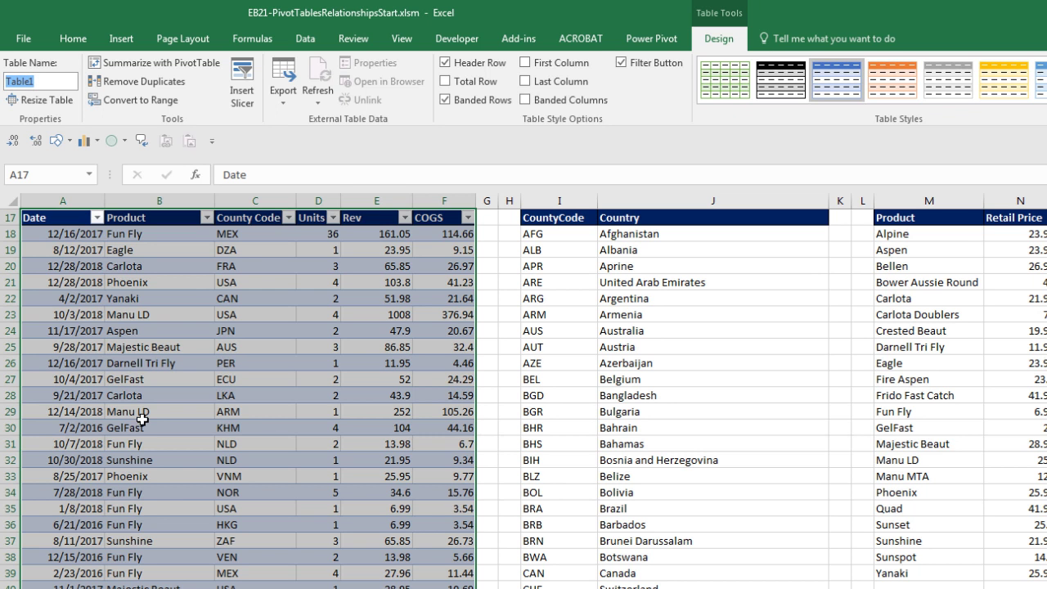
{"action": "type", "text": "SalesTab"}
{"action": "key", "text": "Return"}
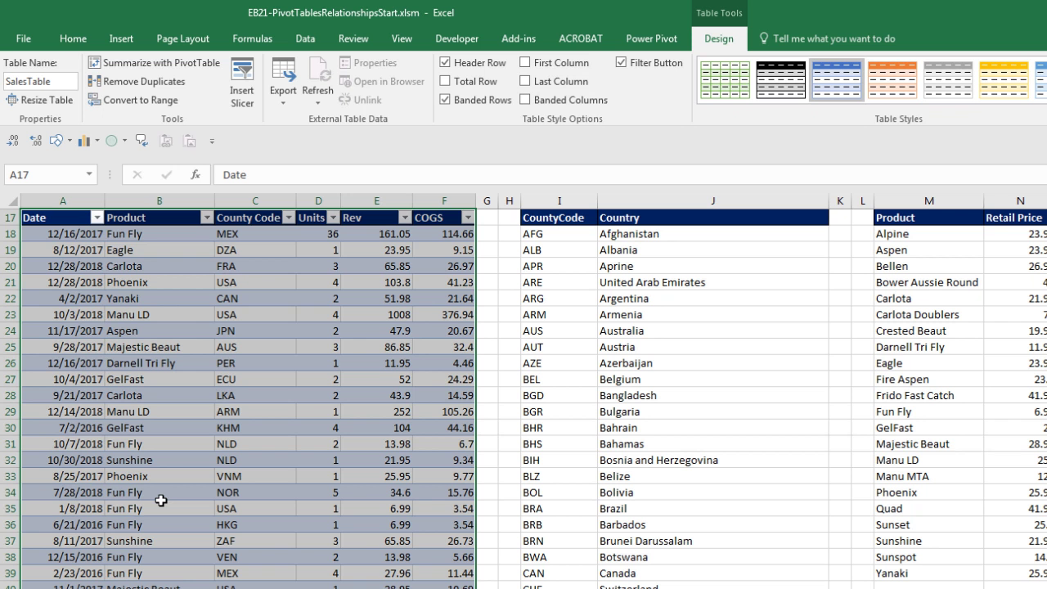
- Convert the country code data set into an Excel table with headers and name it CountyLookupTable
{"action": "left_click", "coordinate": [641, 251]}
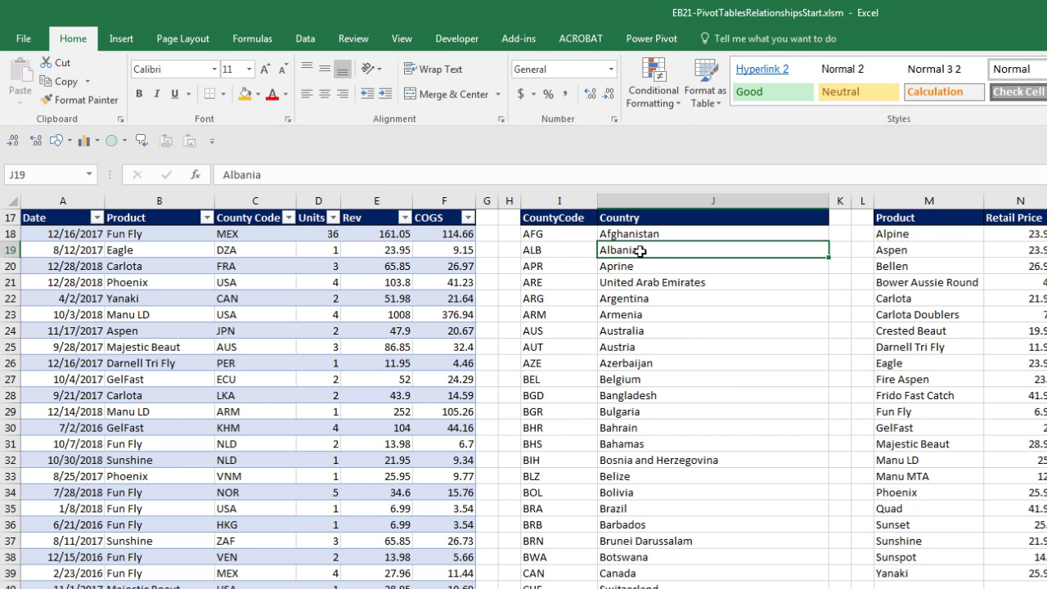
{"action": "key", "text": "ctrl+t"}
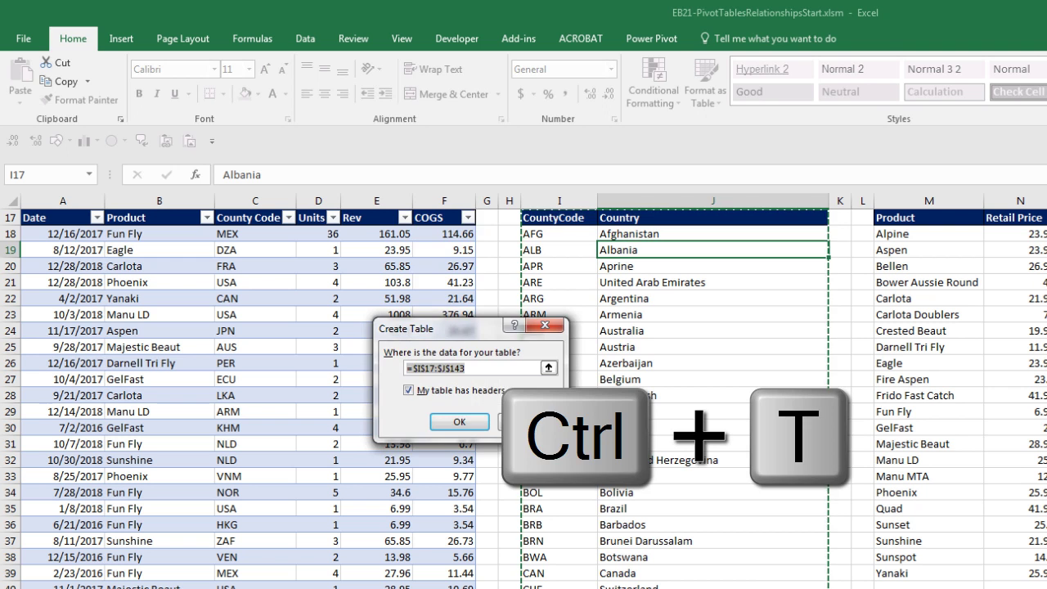
{"action": "key", "text": "Return"}
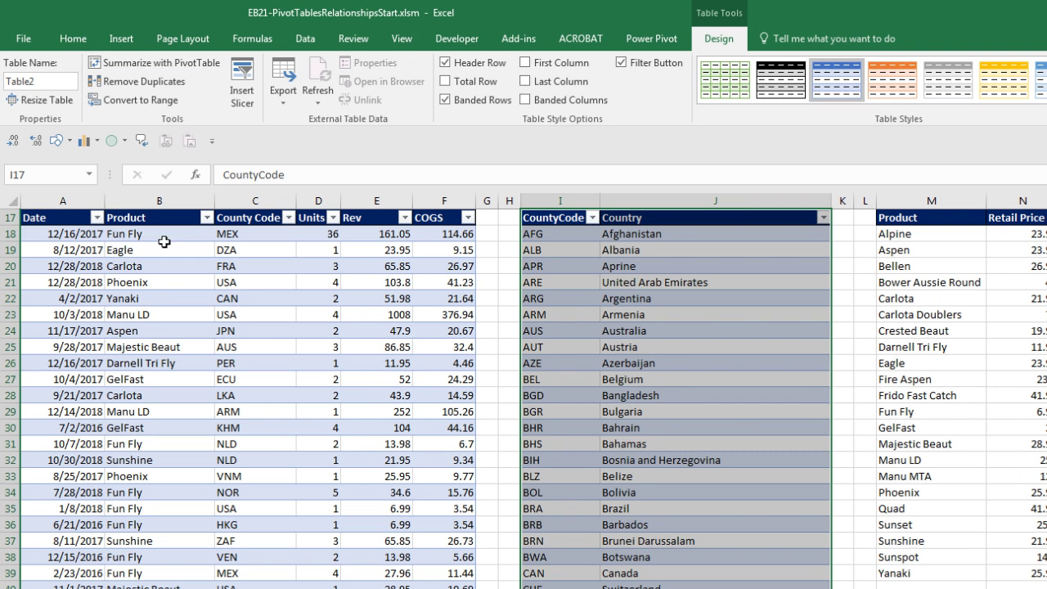
{"action": "left_click", "coordinate": [45, 81]}
{"action": "type", "text": "CountyLookupTable"}
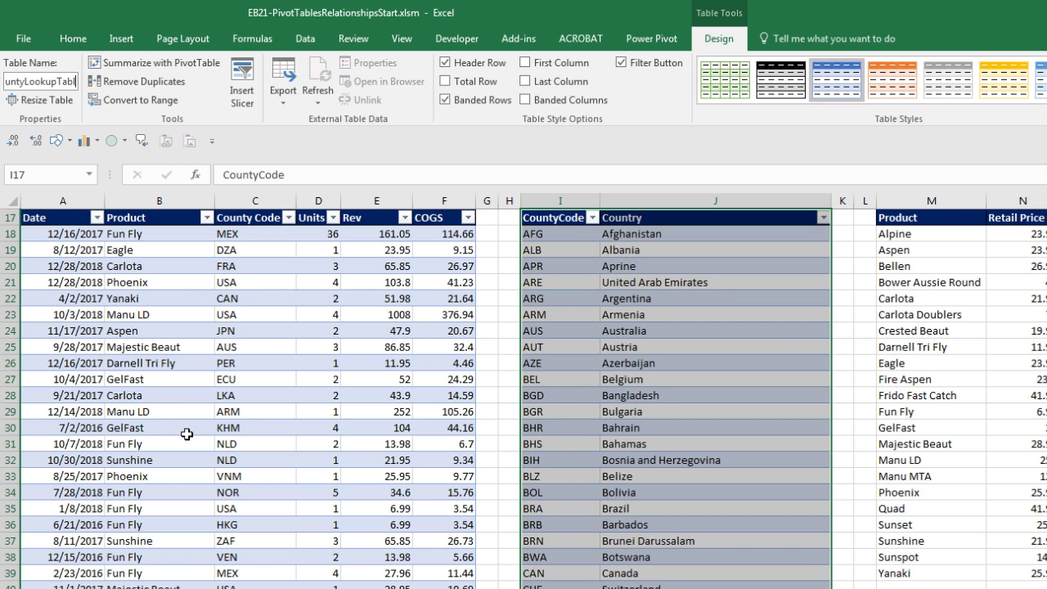
{"action": "key", "text": "Return"}
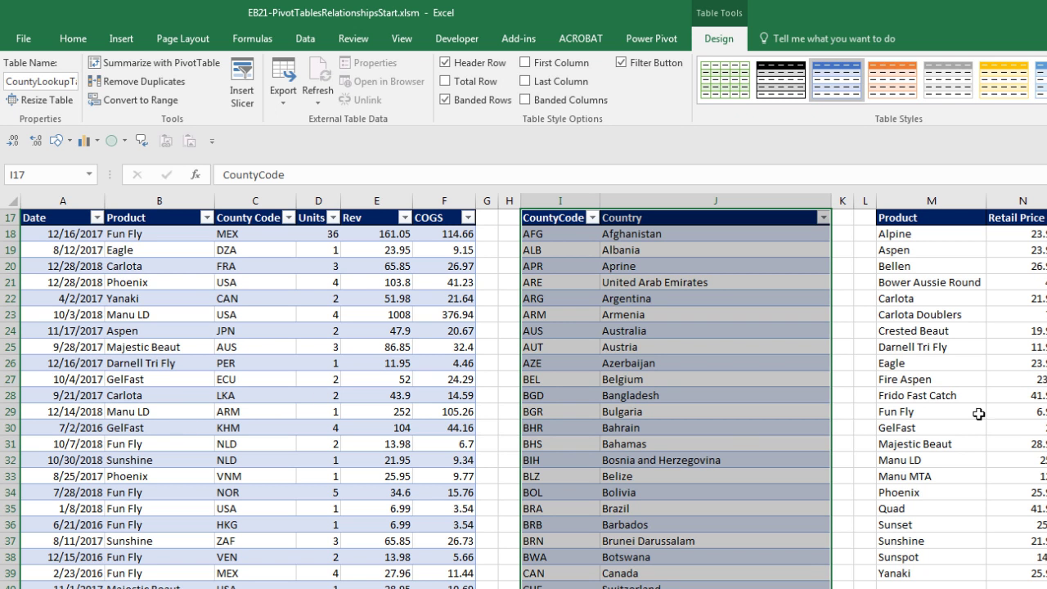
- Convert the product data set into an Excel table with headers and name it ProductLookupTable
{"action": "left_click", "coordinate": [946, 284]}
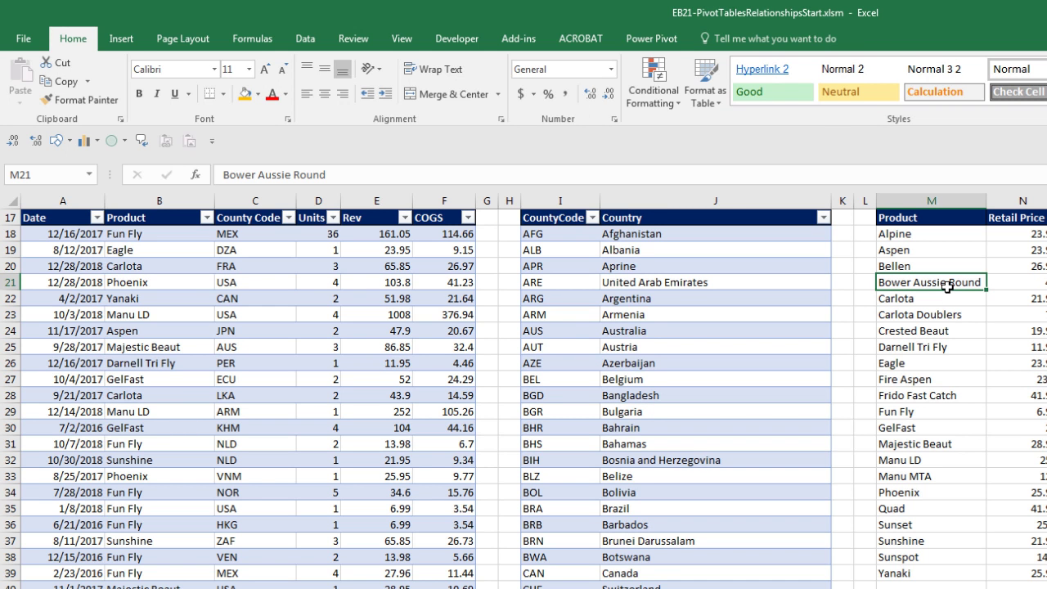
{"action": "key", "text": "ctrl+t"}
{"action": "key", "text": "Return"}
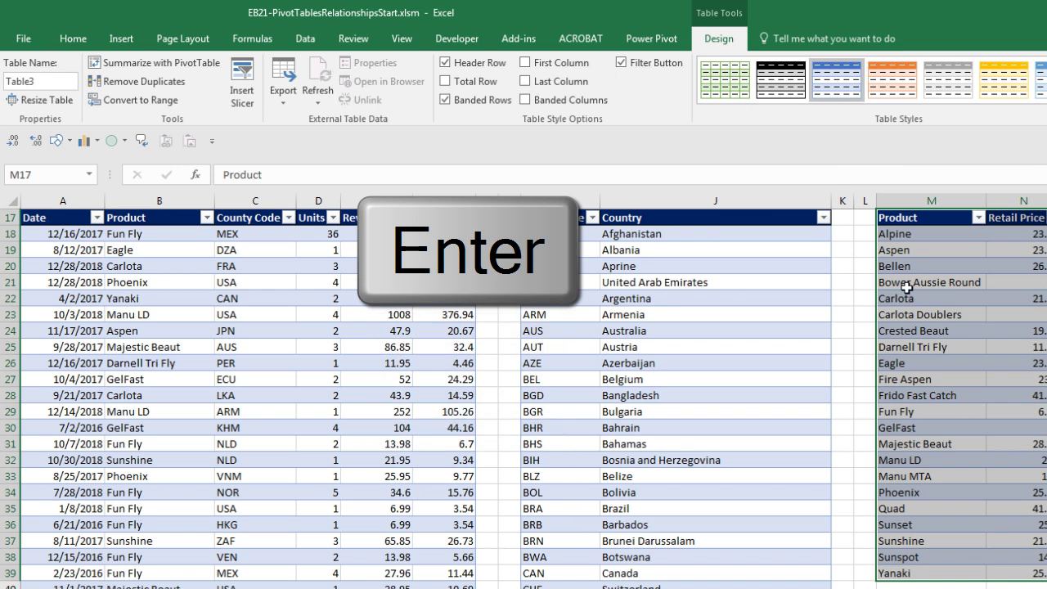
{"action": "left_click", "coordinate": [37, 81]}
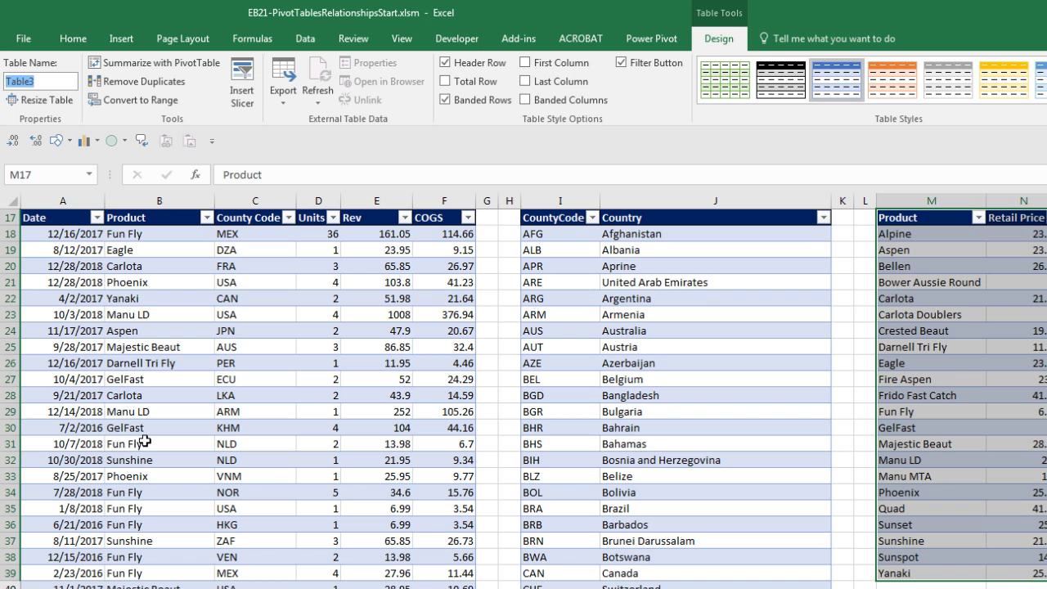
{"action": "type", "text": "ProductLookupTable"}
{"action": "key", "text": "Return"}
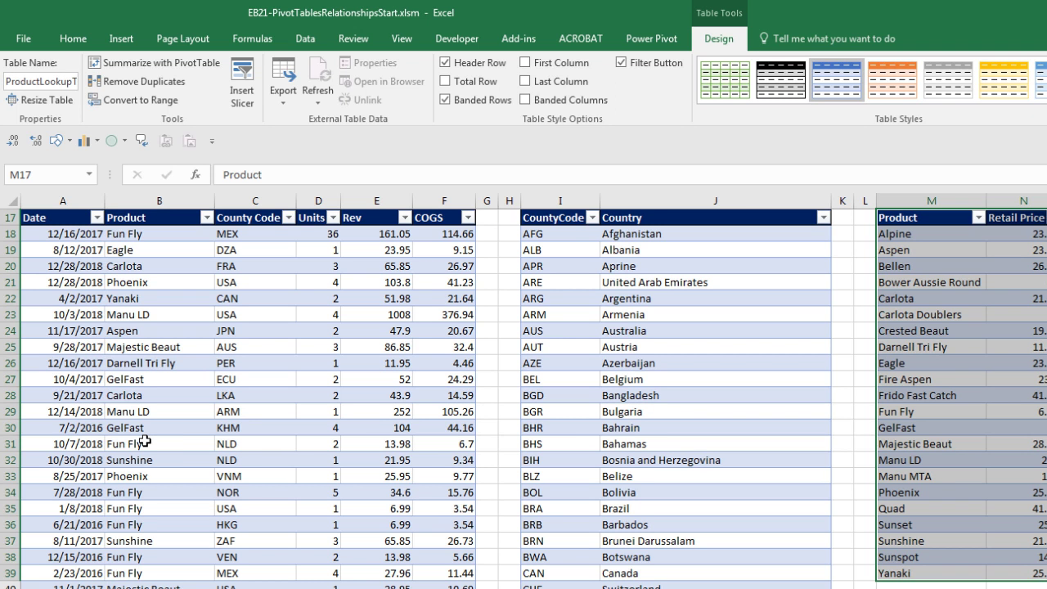
- Examine which worksheet tables a new relationship offers, cancel it, view the phones table on the Extra Table sheet, and return to SalesData
{"action": "scroll", "coordinate": [248, 446], "scroll_direction": "up", "scroll_amount": 1}
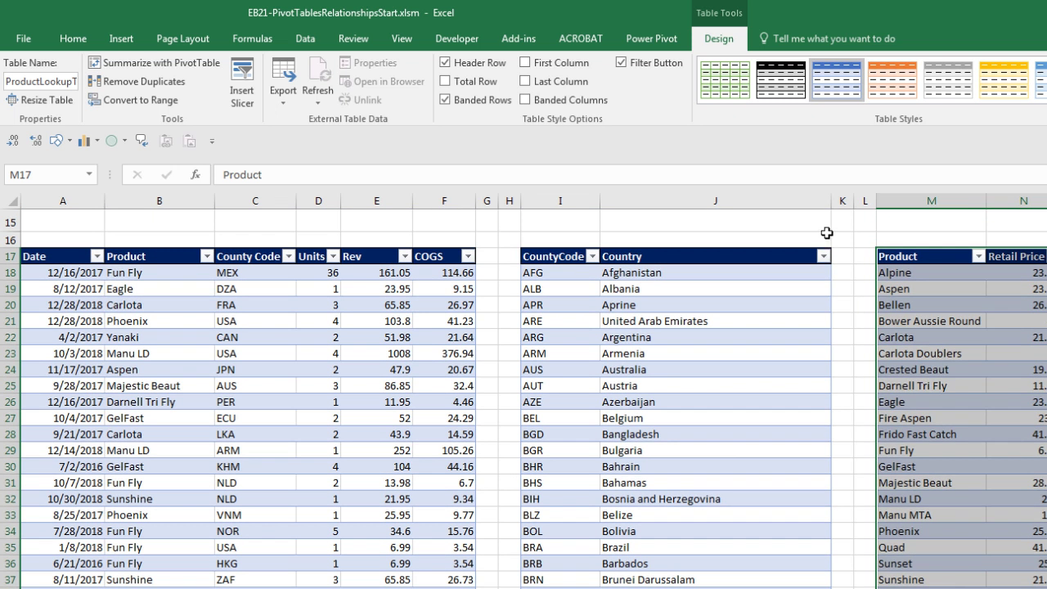
{"action": "left_click", "coordinate": [354, 289]}
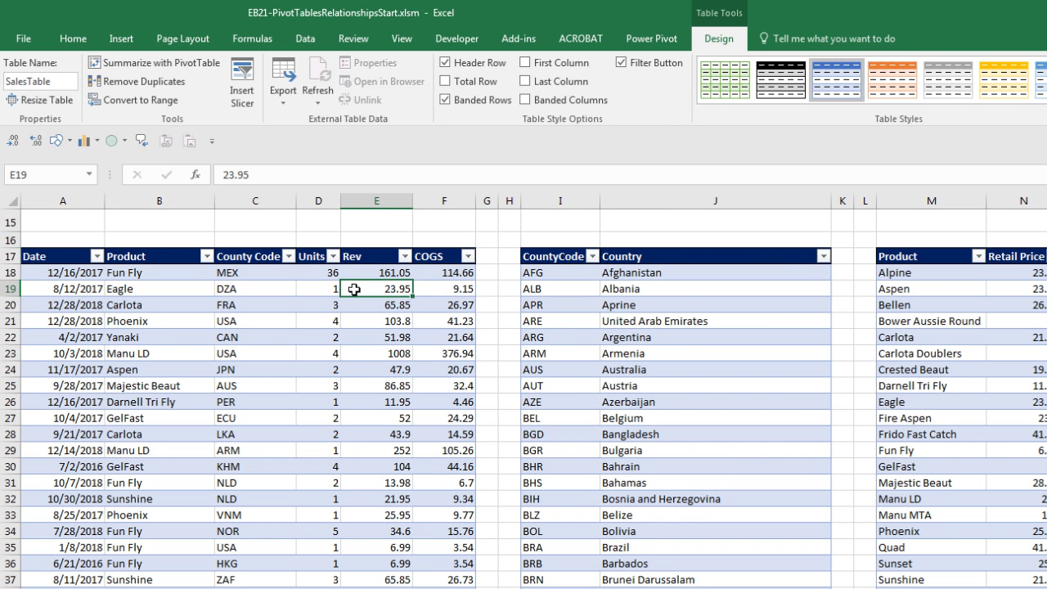
{"action": "left_click", "coordinate": [305, 39]}
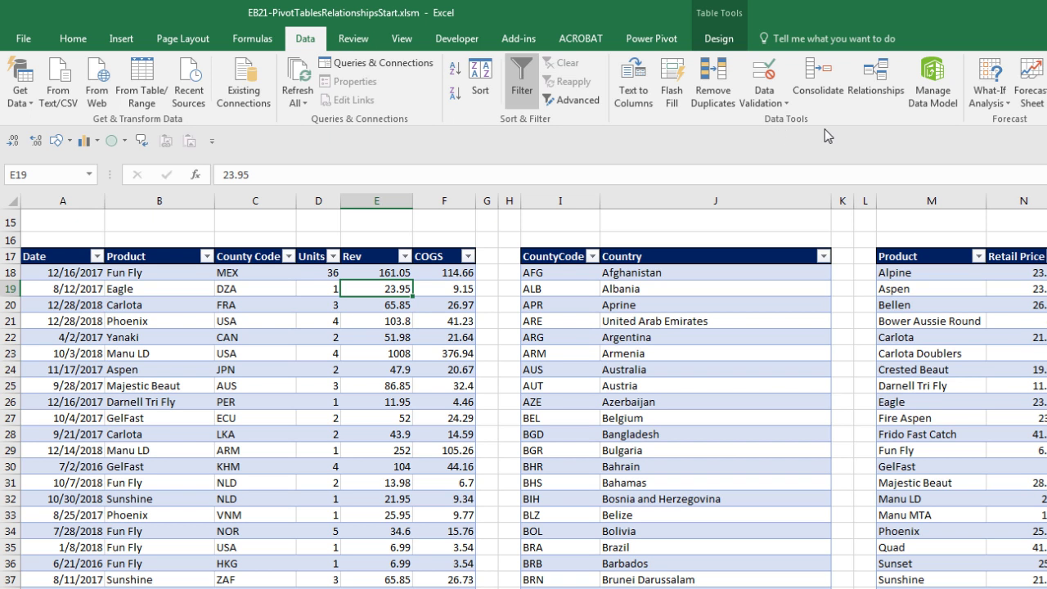
{"action": "left_click", "coordinate": [880, 89]}
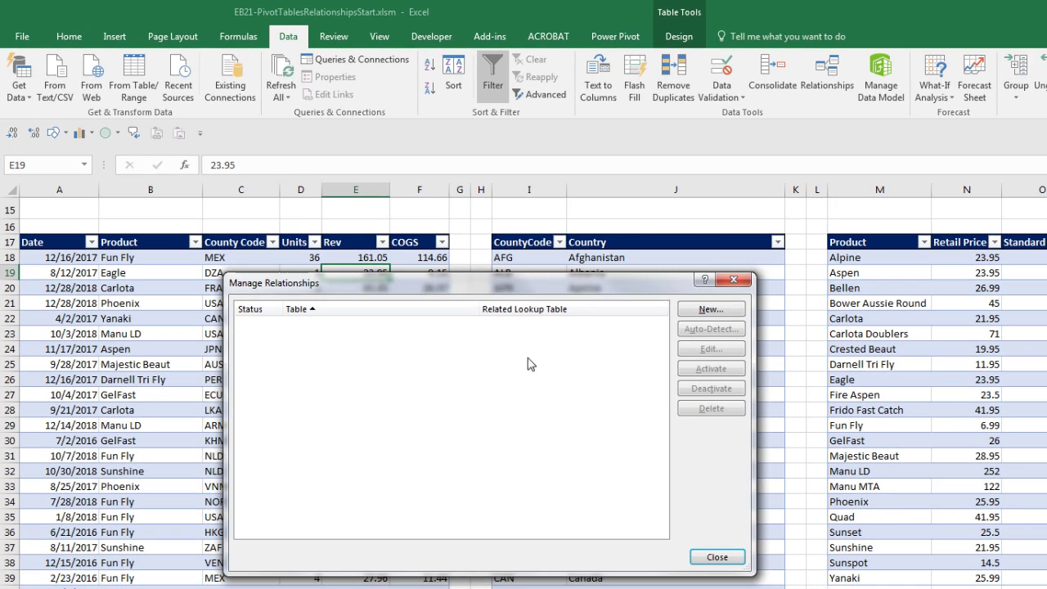
{"action": "left_click", "coordinate": [710, 309]}
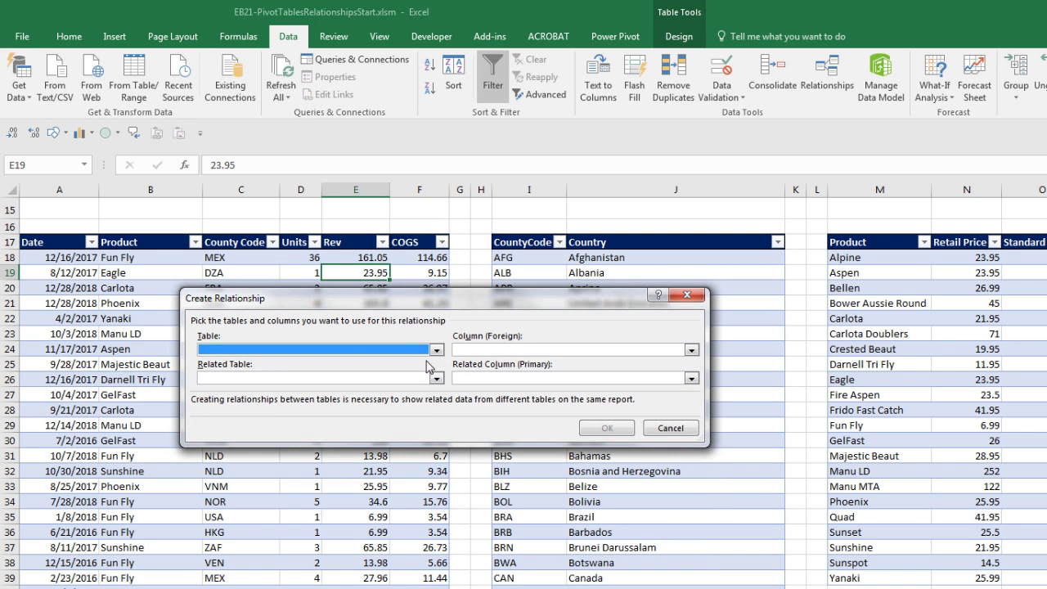
{"action": "left_click", "coordinate": [437, 350]}
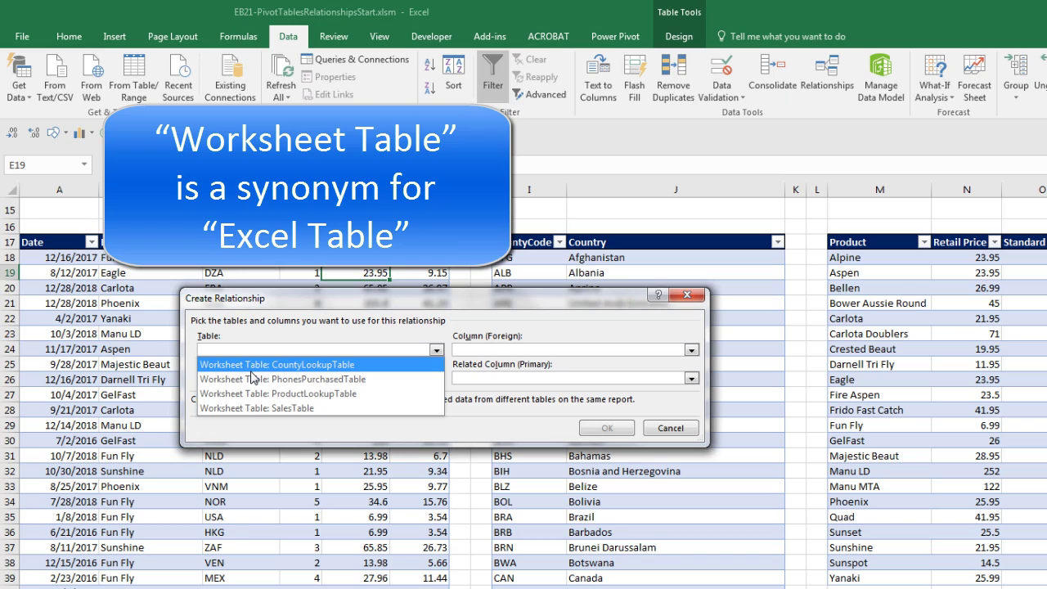
{"action": "key", "text": "Escape"}
{"action": "key", "text": "Escape"}
{"action": "key", "text": "Escape"}
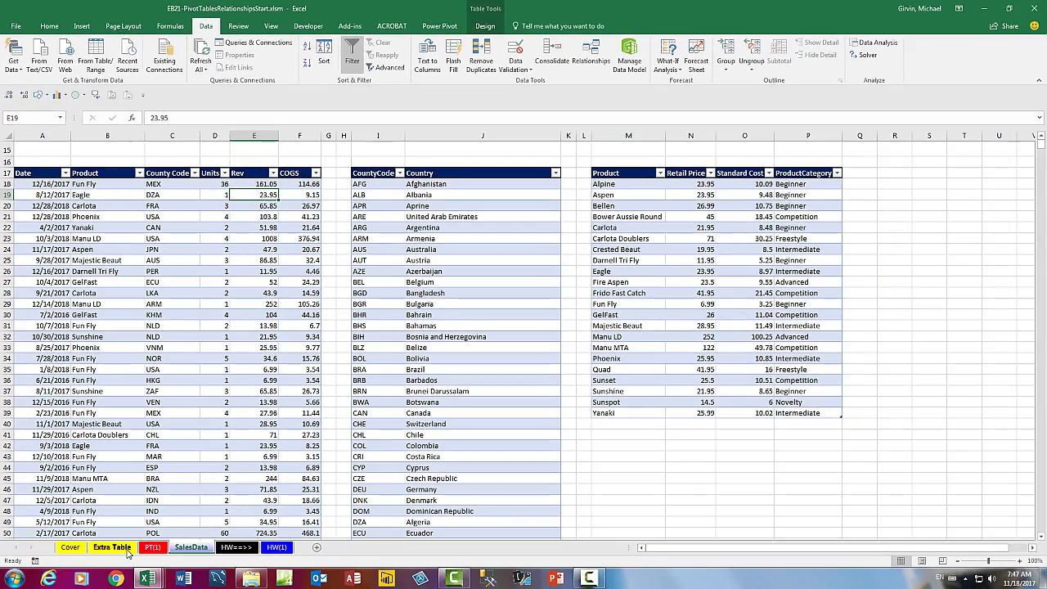
{"action": "left_click", "coordinate": [112, 546]}
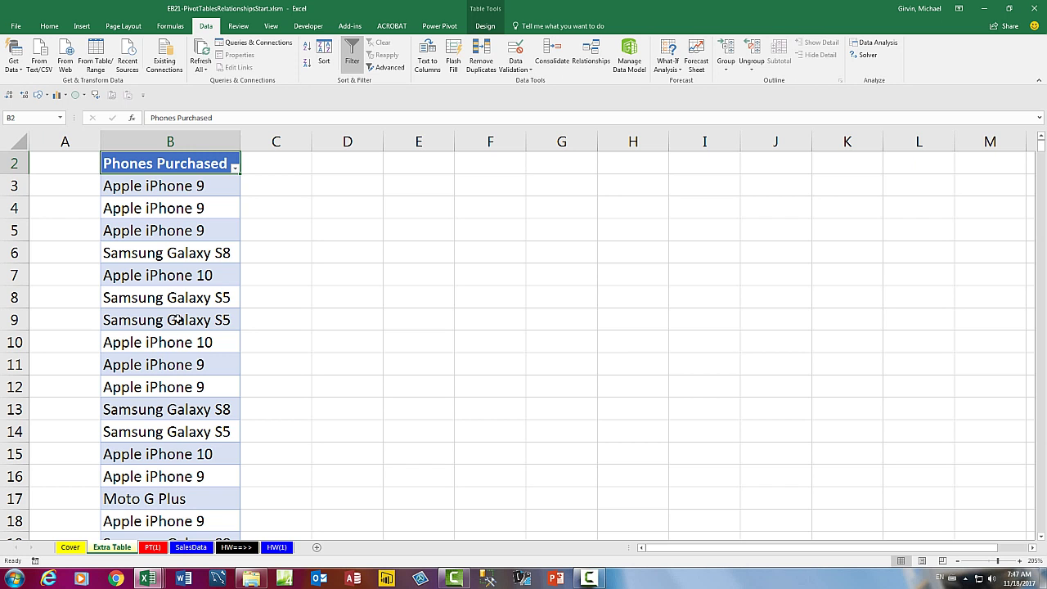
{"action": "left_click", "coordinate": [189, 547]}
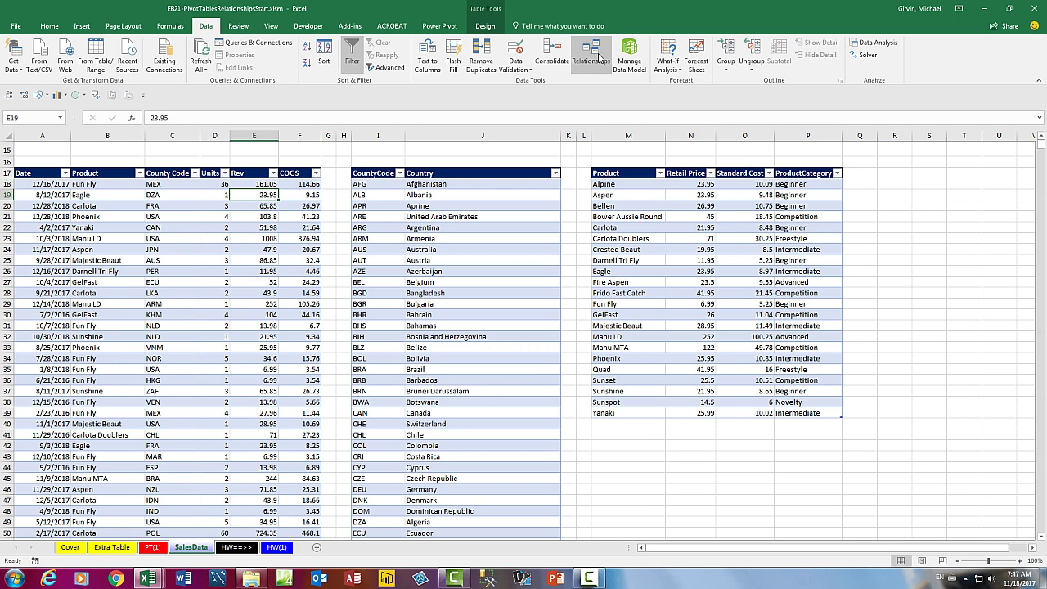
- Create a relationship from the County Code column of SalesTable to the CountyCode column of CountyLookupTable
{"action": "left_click", "coordinate": [601, 59]}
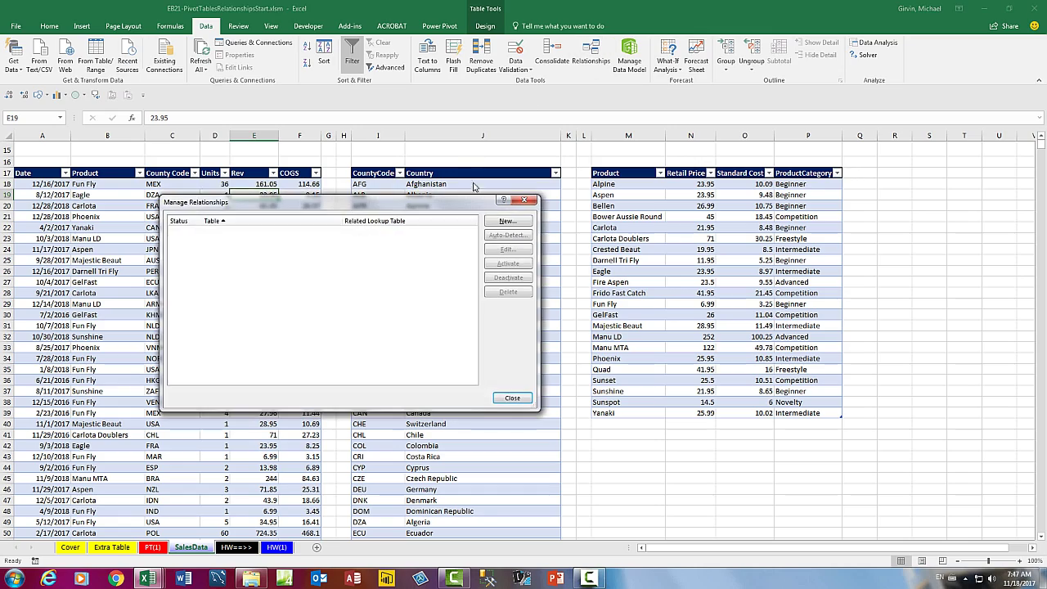
{"action": "left_click", "coordinate": [507, 221]}
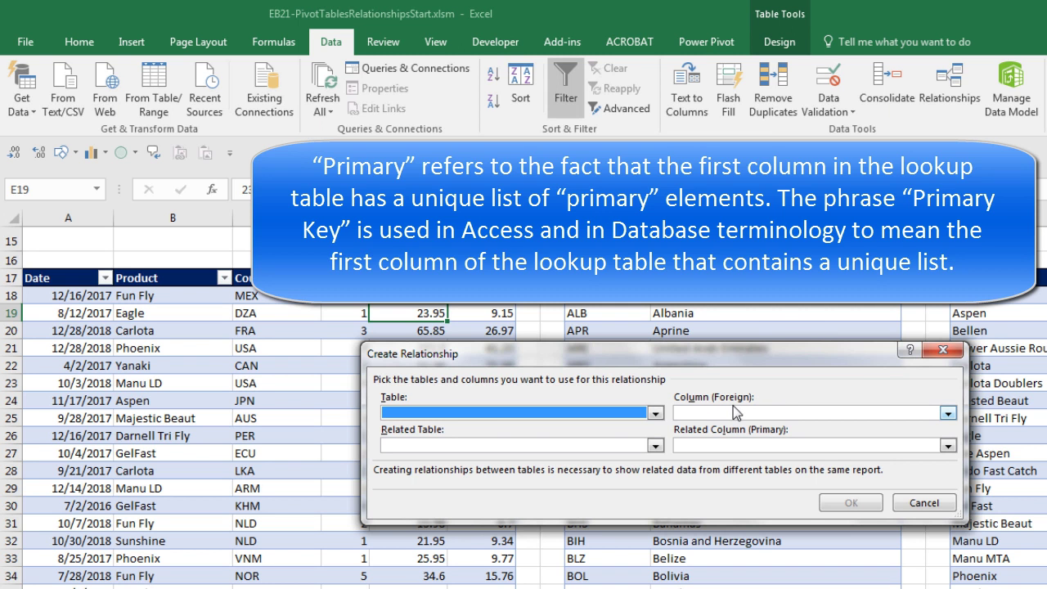
{"action": "left_click", "coordinate": [432, 409]}
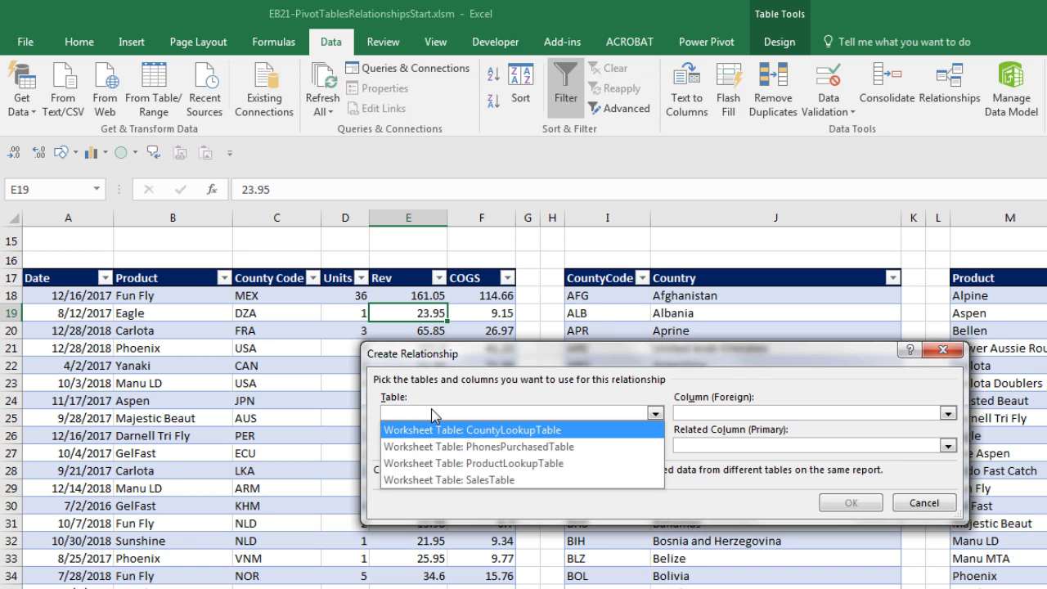
{"action": "left_click", "coordinate": [467, 480]}
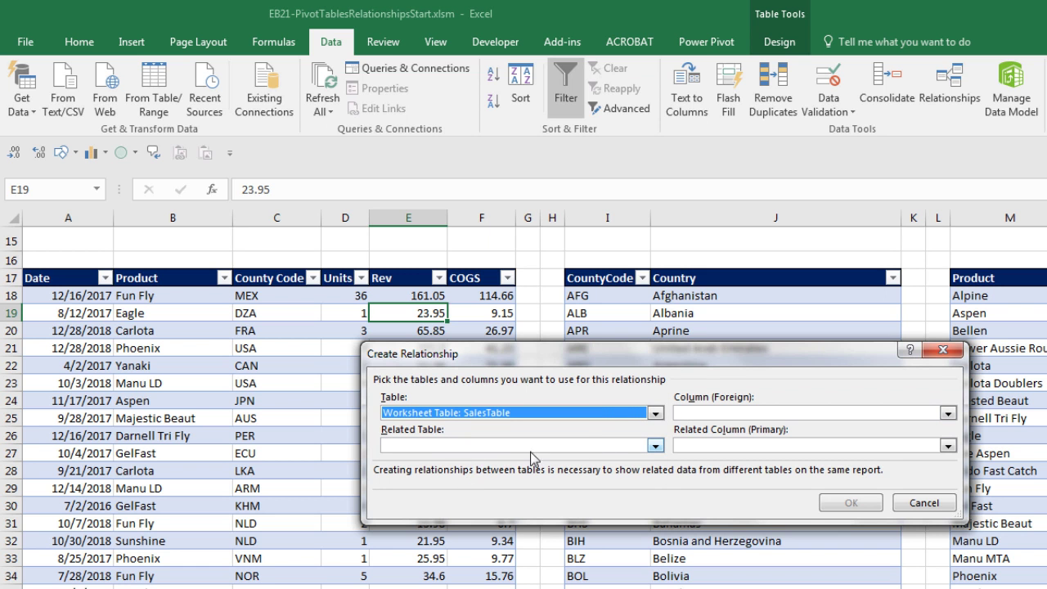
{"action": "left_click", "coordinate": [441, 448]}
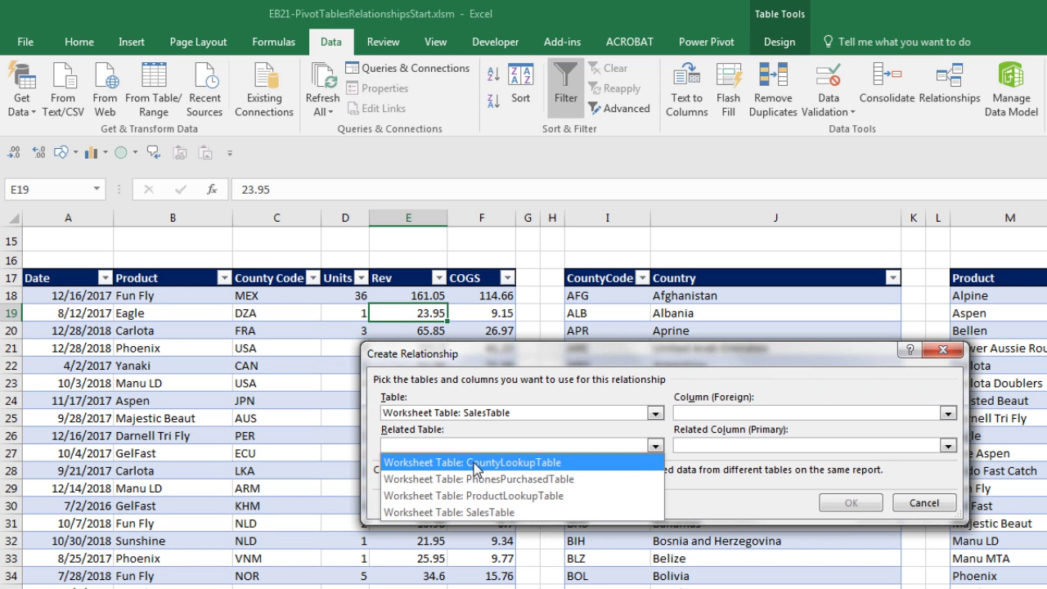
{"action": "left_click", "coordinate": [419, 467]}
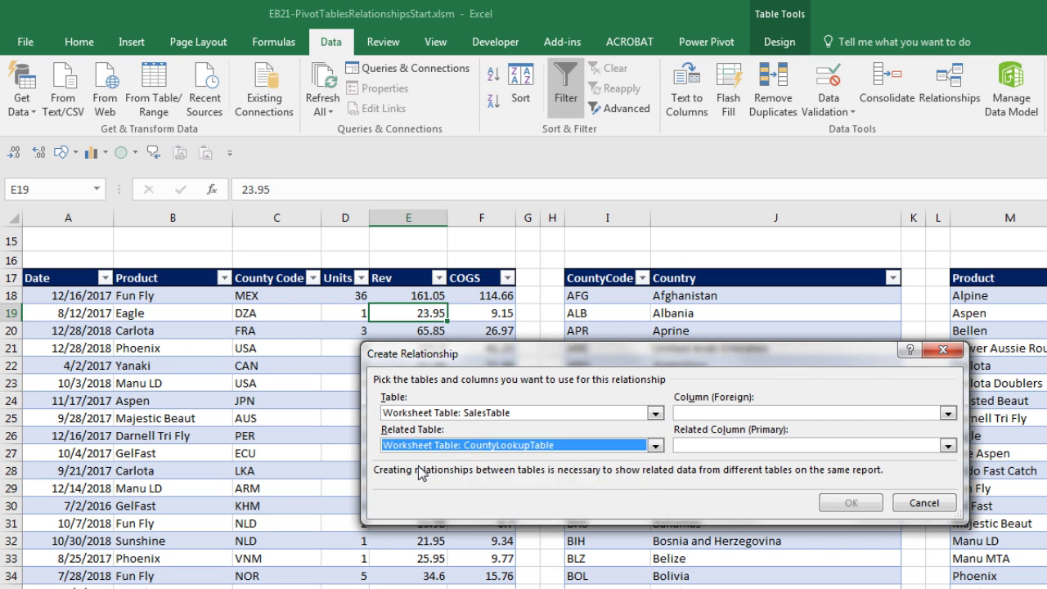
{"action": "left_click", "coordinate": [946, 414]}
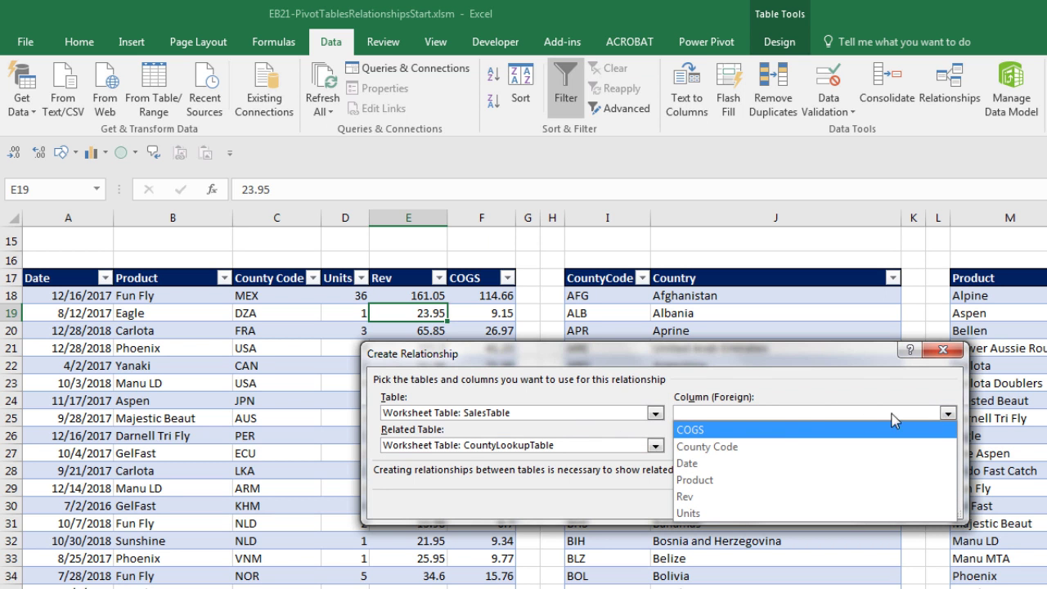
{"action": "left_click", "coordinate": [750, 448]}
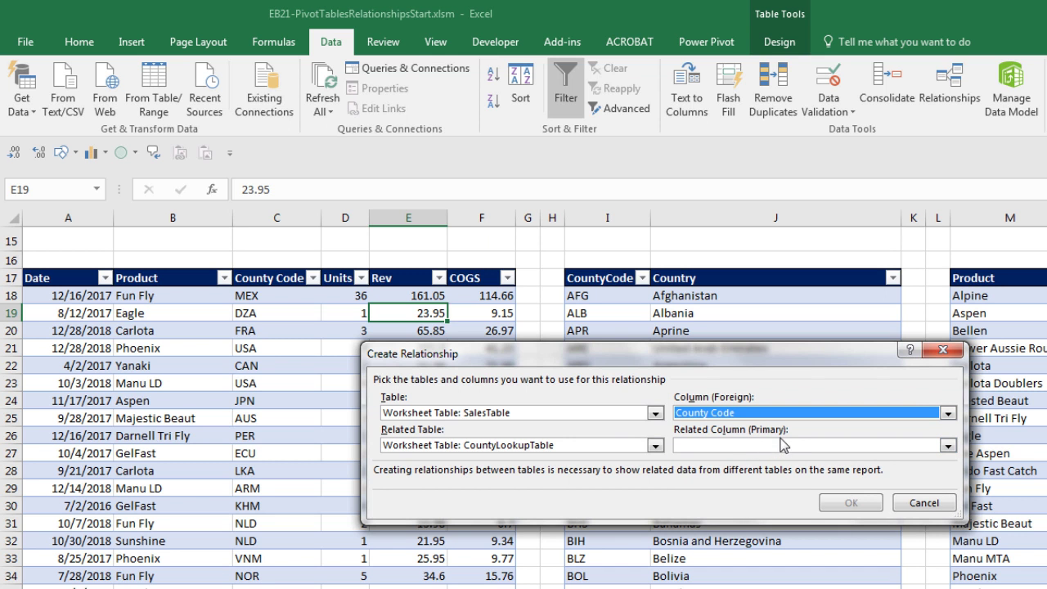
{"action": "left_click", "coordinate": [772, 445]}
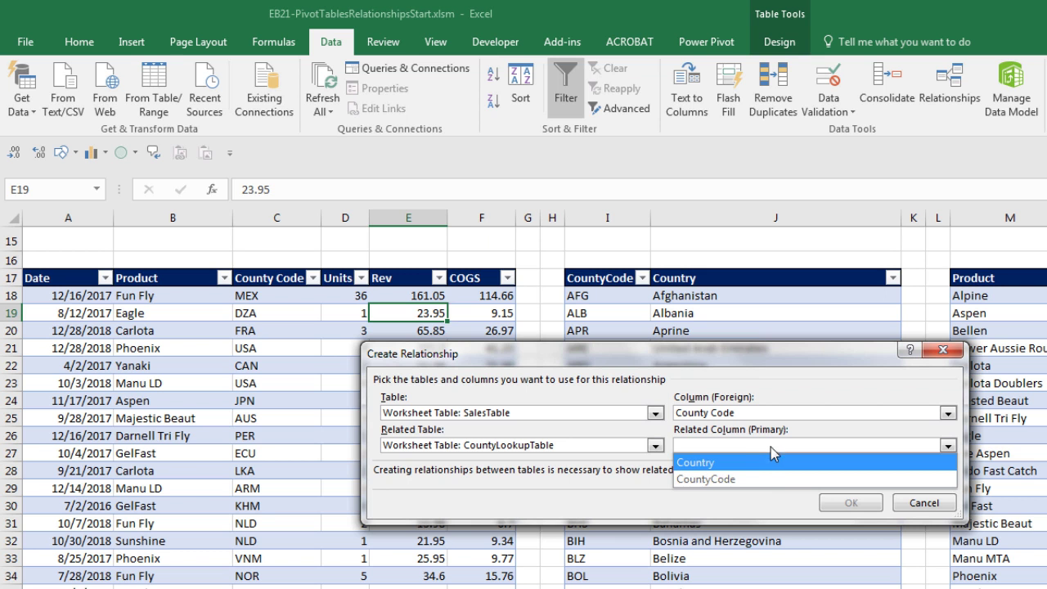
{"action": "left_click", "coordinate": [722, 480]}
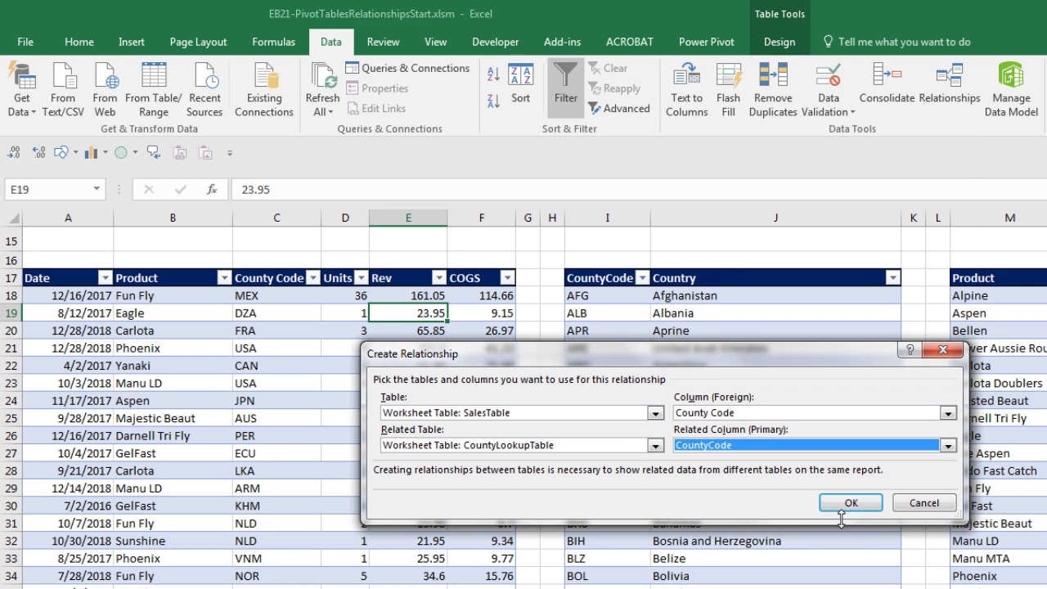
{"action": "left_click", "coordinate": [873, 505]}
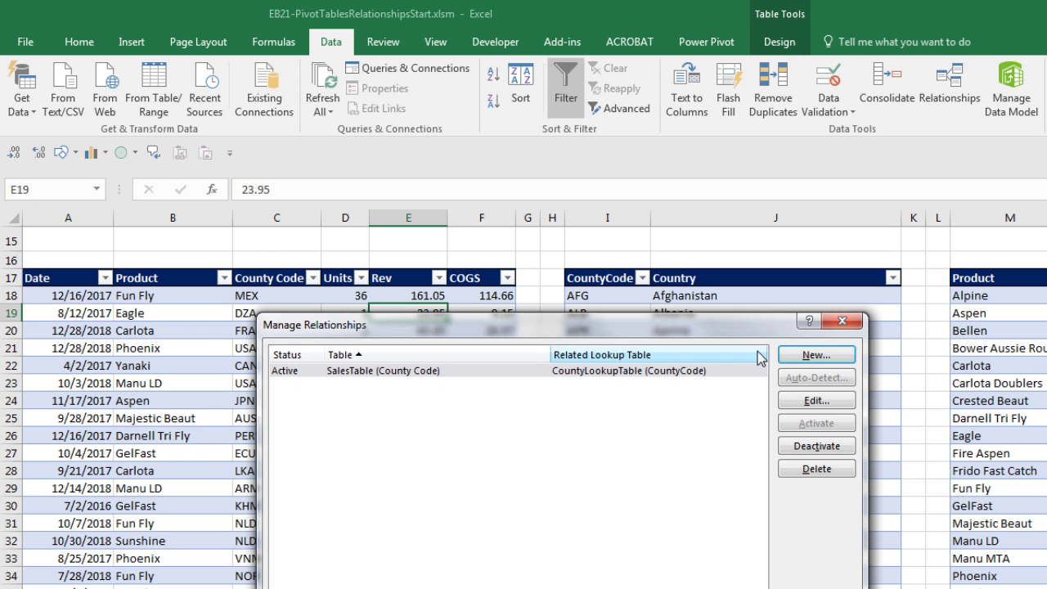
- Create a relationship from the Product column of SalesTable to the Product column of ProductLookupTable and close the relationship manager
{"action": "left_click", "coordinate": [809, 356]}
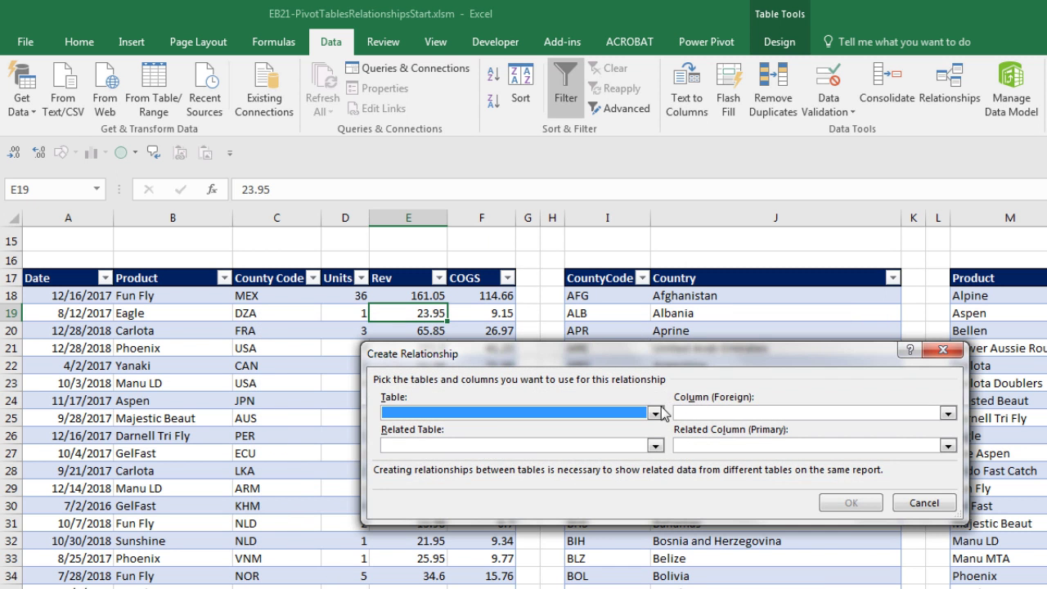
{"action": "left_click", "coordinate": [655, 412]}
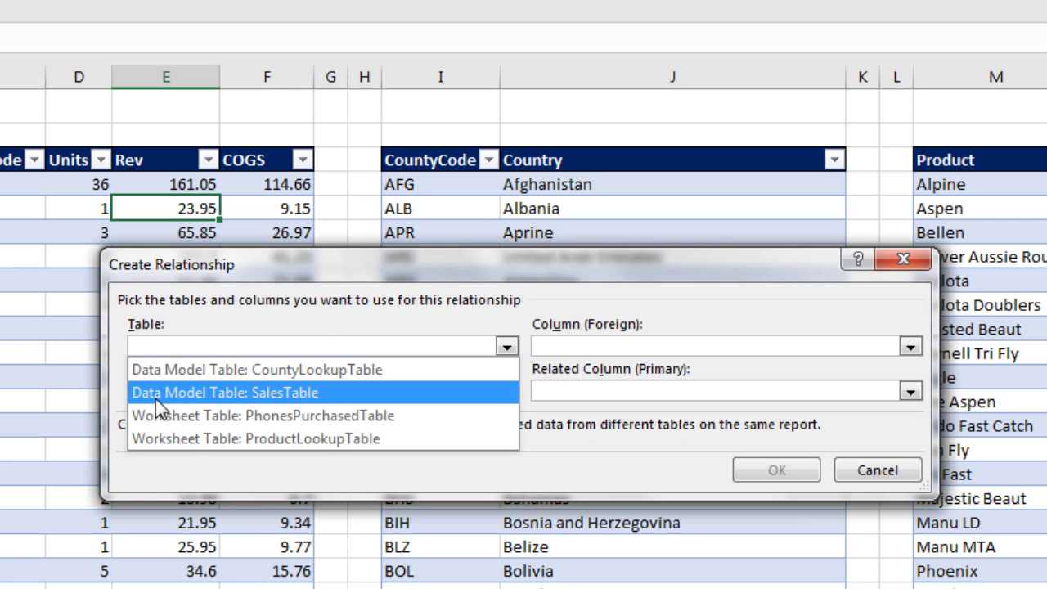
{"action": "left_click", "coordinate": [207, 395]}
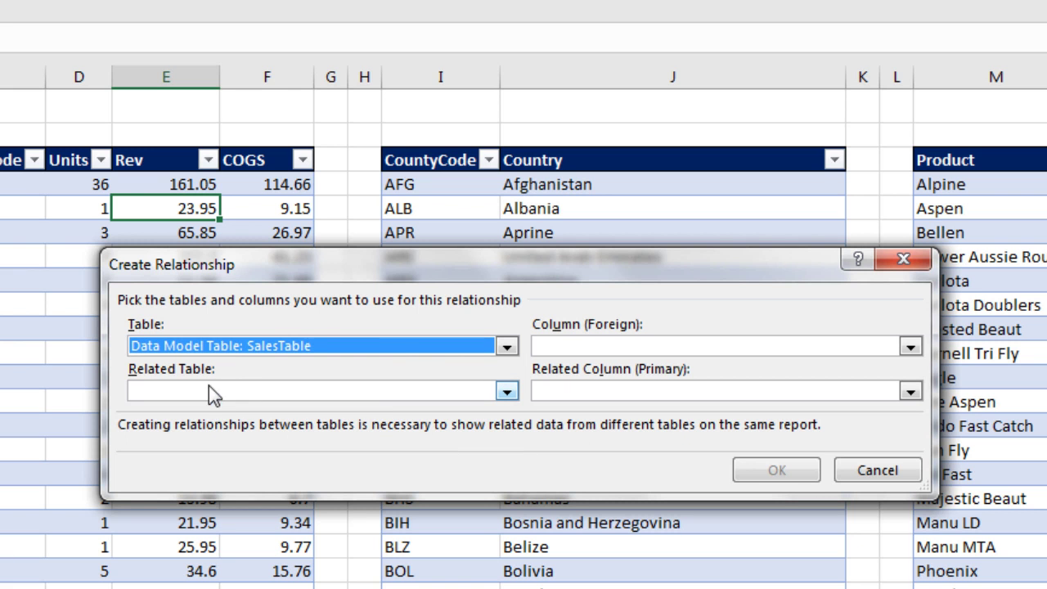
{"action": "left_click", "coordinate": [379, 393]}
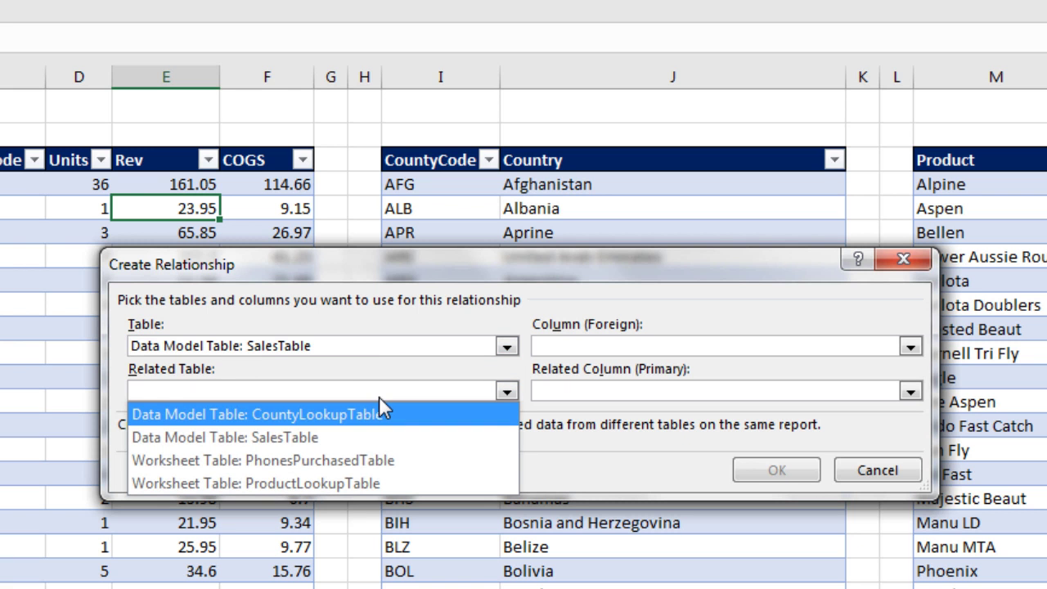
{"action": "left_click", "coordinate": [321, 485]}
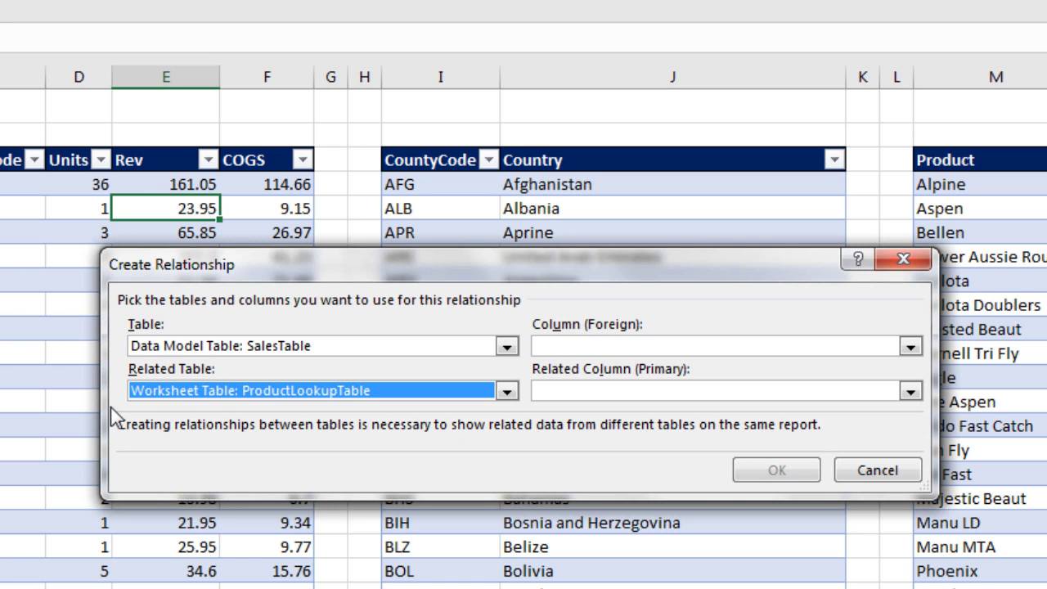
{"action": "left_click", "coordinate": [563, 348]}
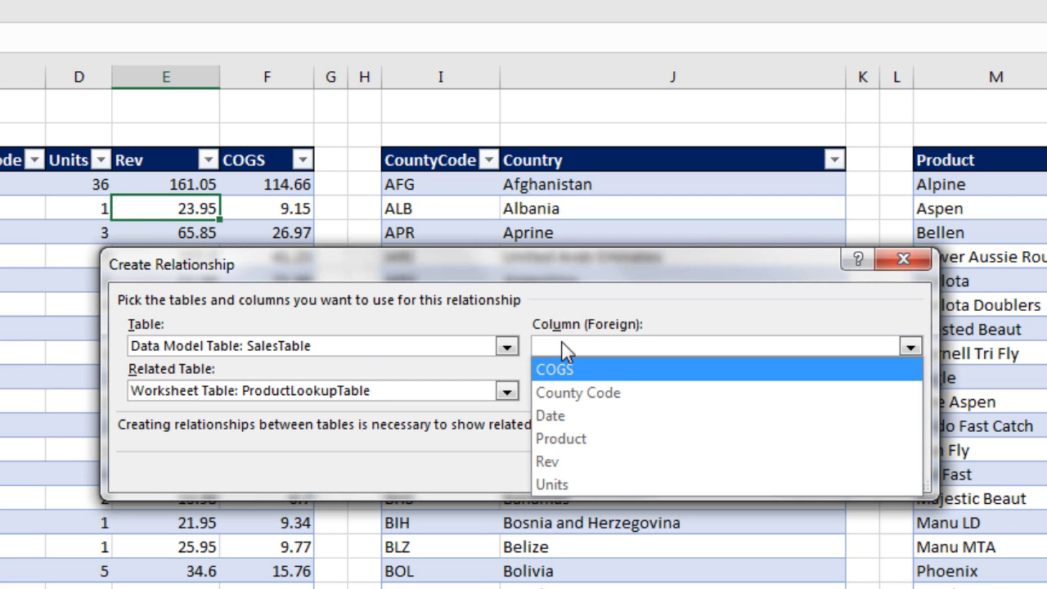
{"action": "left_click", "coordinate": [556, 438]}
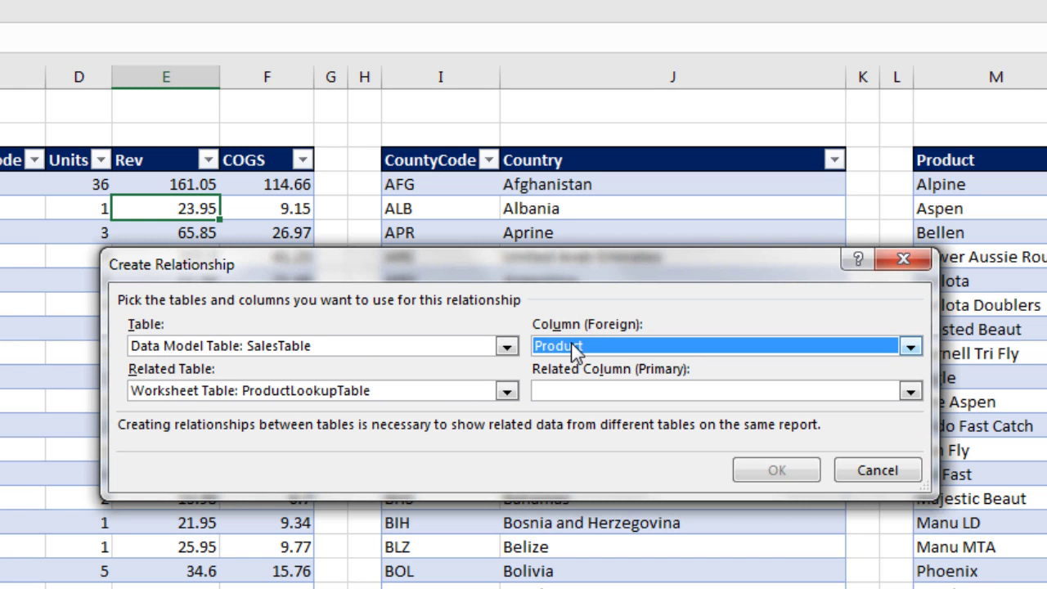
{"action": "left_click", "coordinate": [564, 393]}
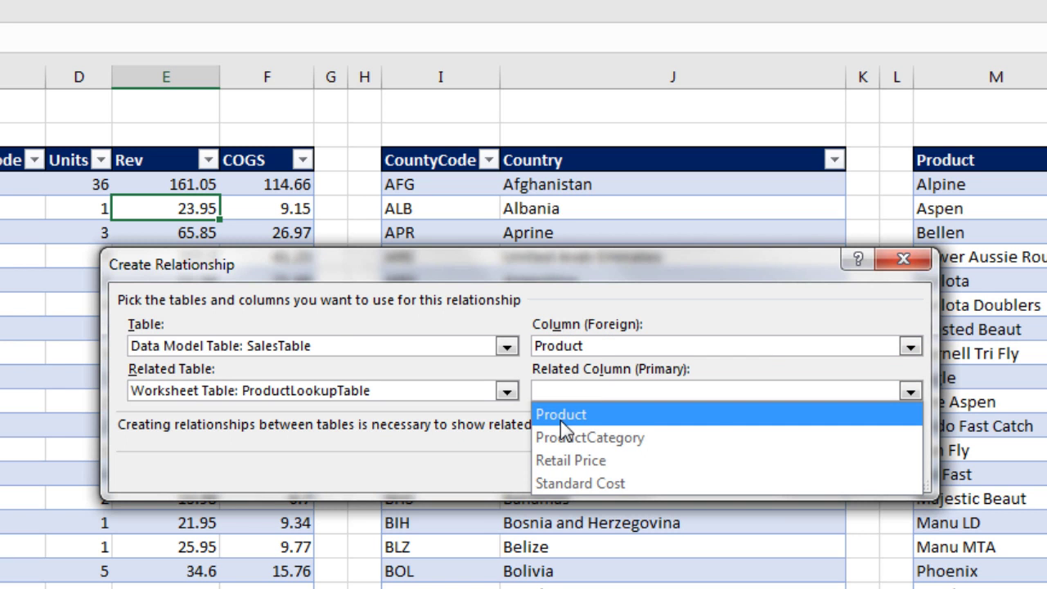
{"action": "left_click", "coordinate": [560, 420]}
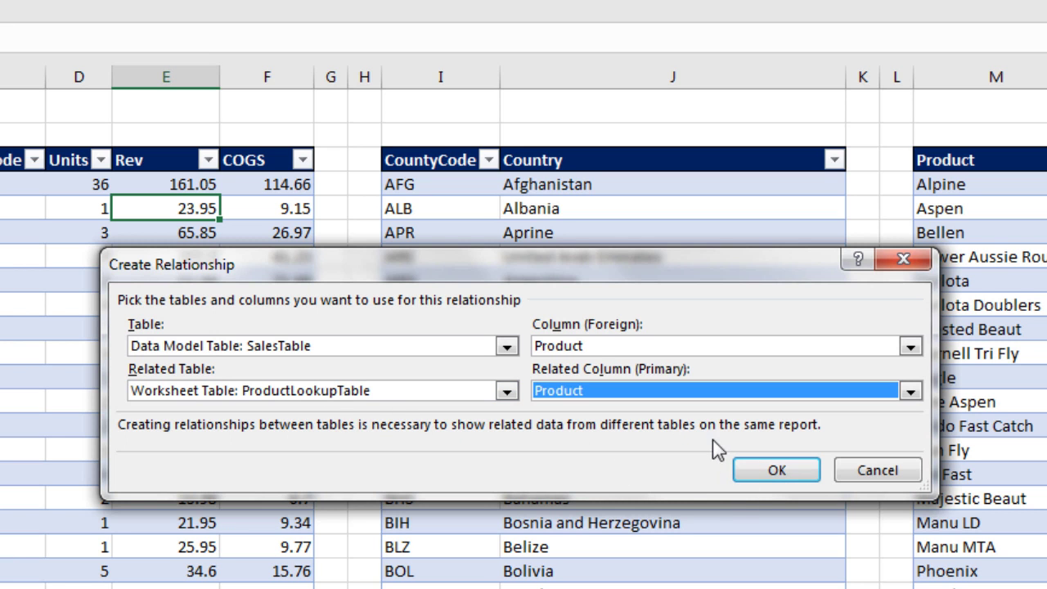
{"action": "left_click", "coordinate": [783, 473]}
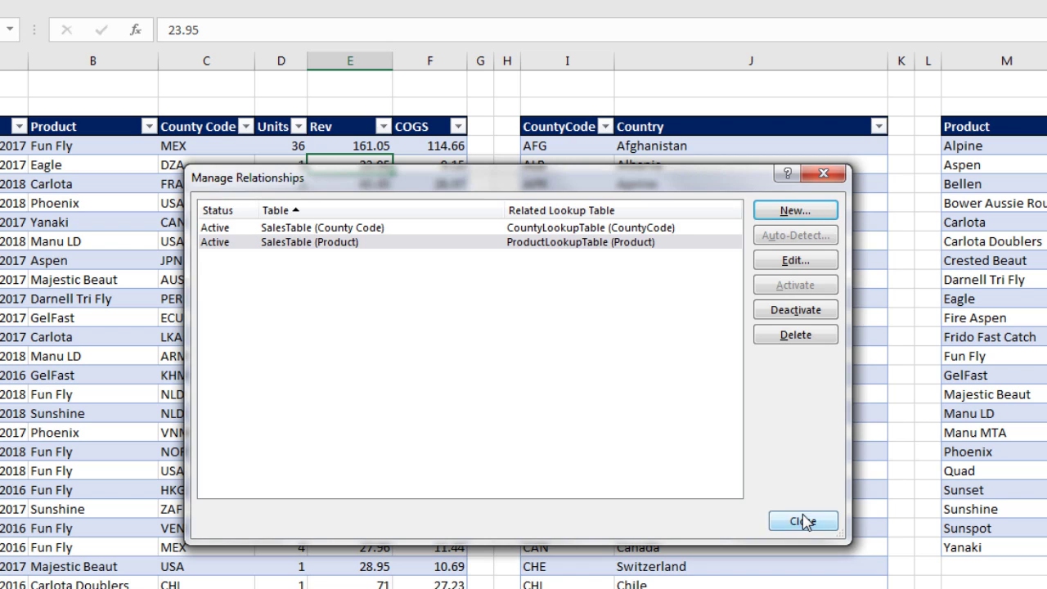
{"action": "left_click", "coordinate": [803, 521]}
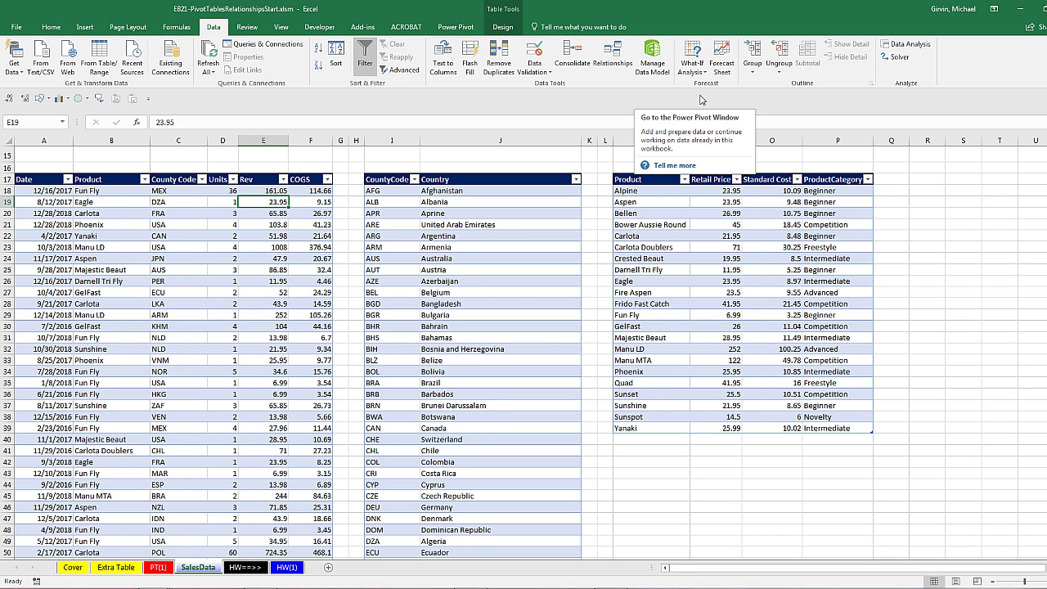
- Open the workbook's Data Model in the Power Pivot window and look through the CountyLookupTable, ProductLookupTable and SalesTable data
{"action": "left_click", "coordinate": [655, 73]}
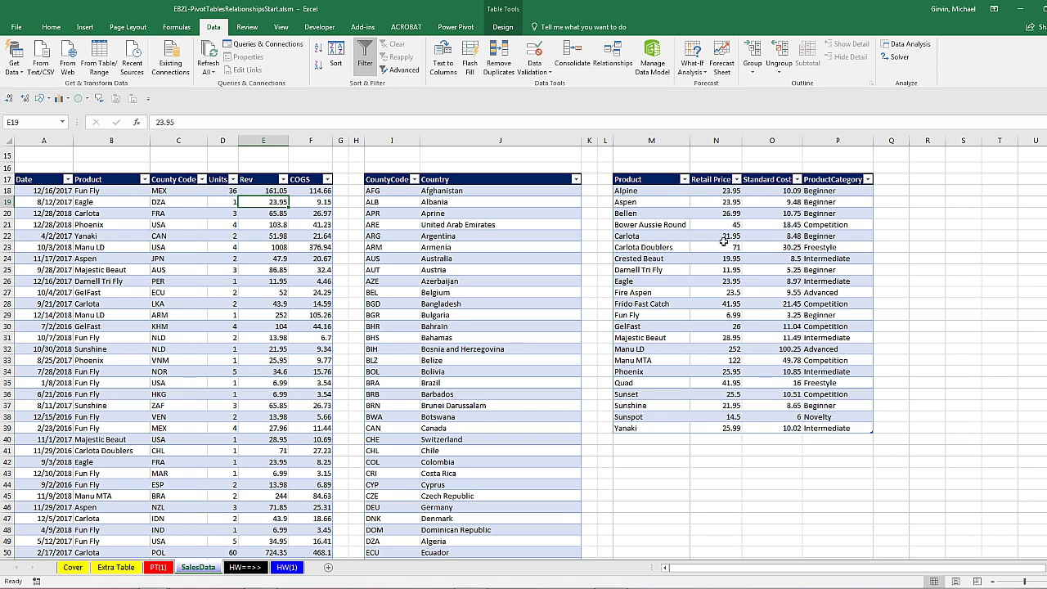
{"action": "left_click", "coordinate": [656, 72]}
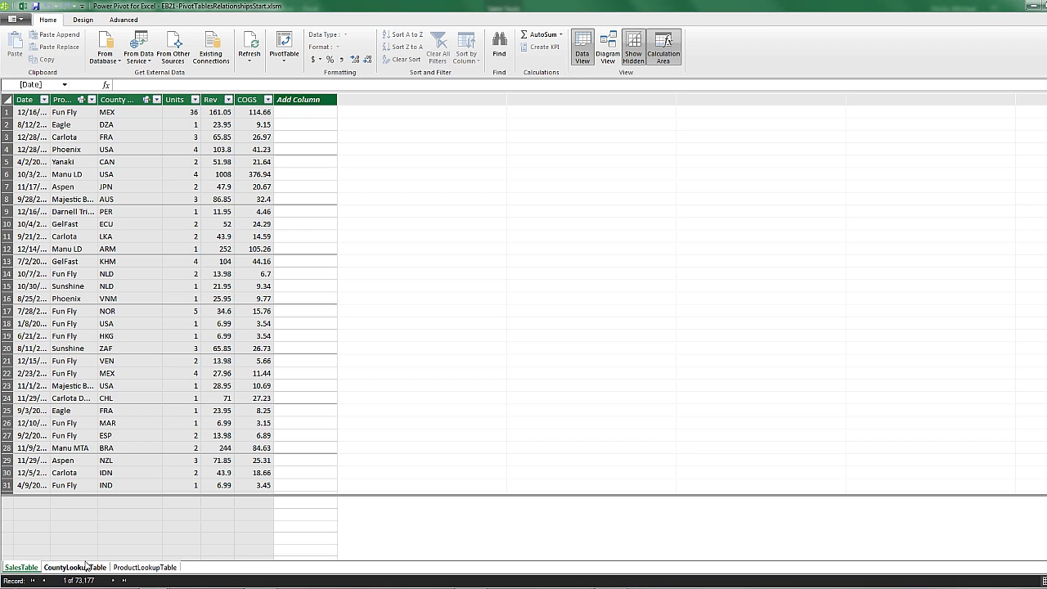
{"action": "left_click", "coordinate": [82, 567]}
{"action": "left_click", "coordinate": [155, 568]}
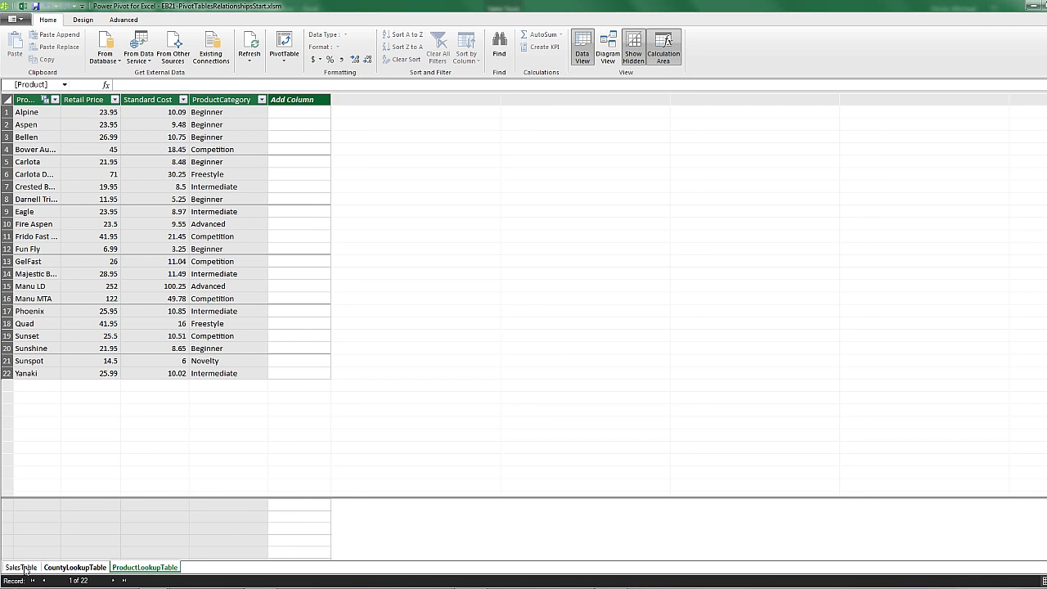
{"action": "left_click", "coordinate": [20, 566]}
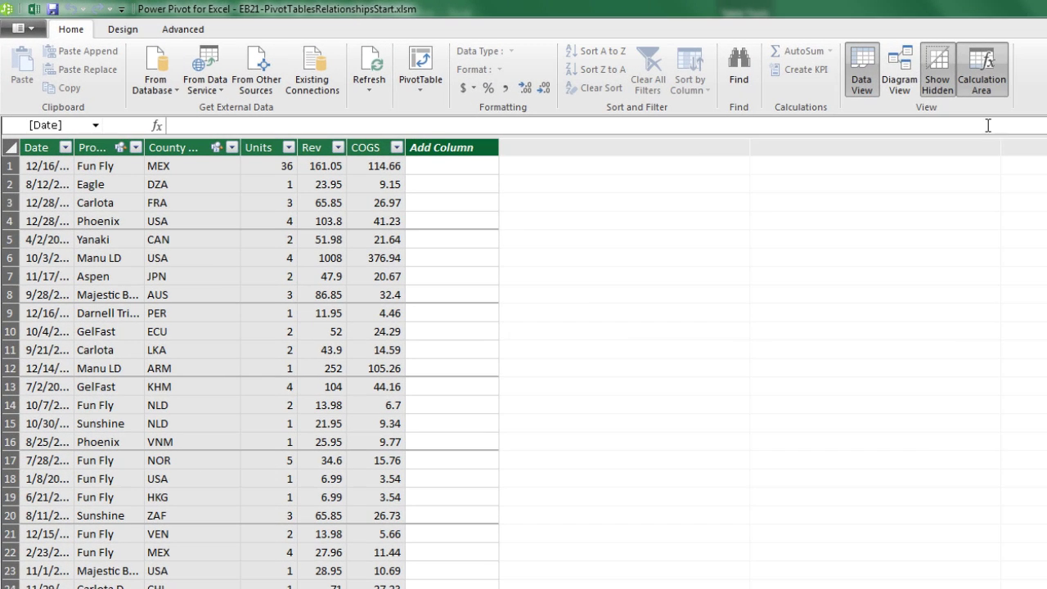
- Show the Data Model as a diagram, enlarge SalesTable to fit all its fields, and place the two lookup tables on either side
{"action": "left_click", "coordinate": [898, 83]}
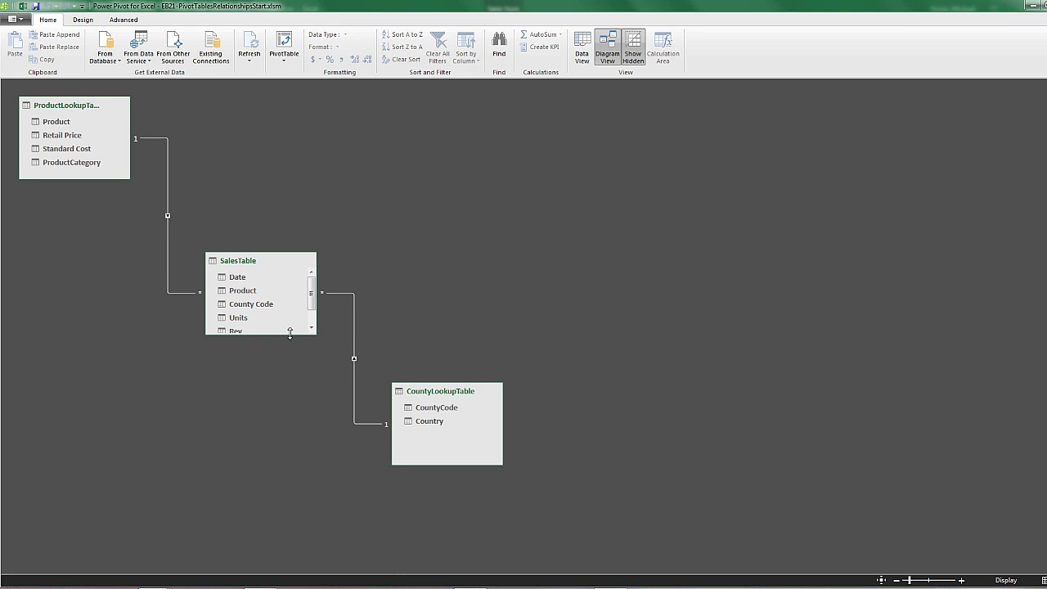
{"action": "left_click_drag", "start_coordinate": [289, 333], "coordinate": [289, 401]}
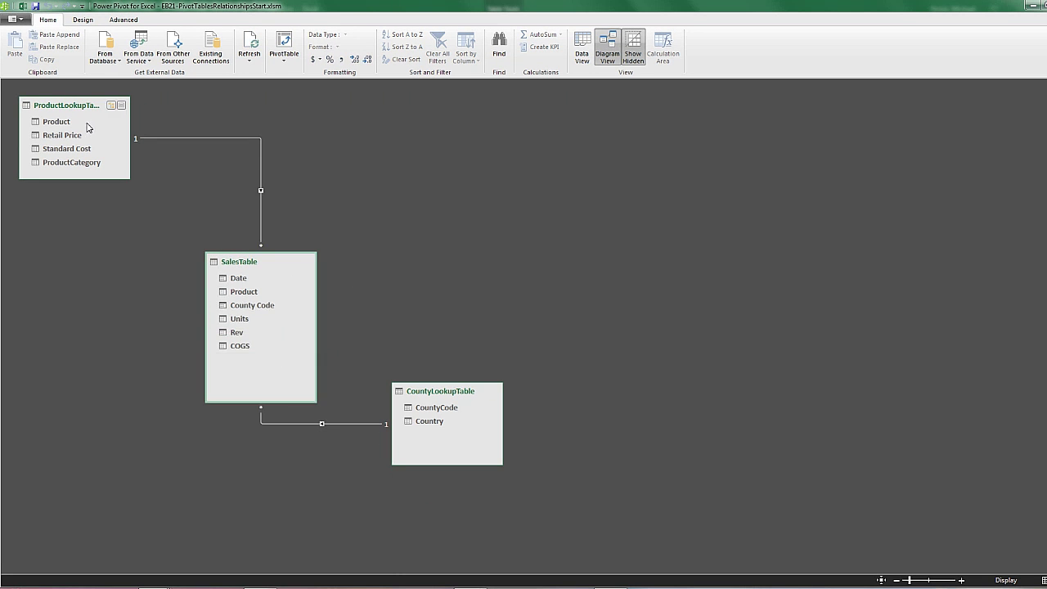
{"action": "left_click_drag", "start_coordinate": [74, 104], "coordinate": [80, 355]}
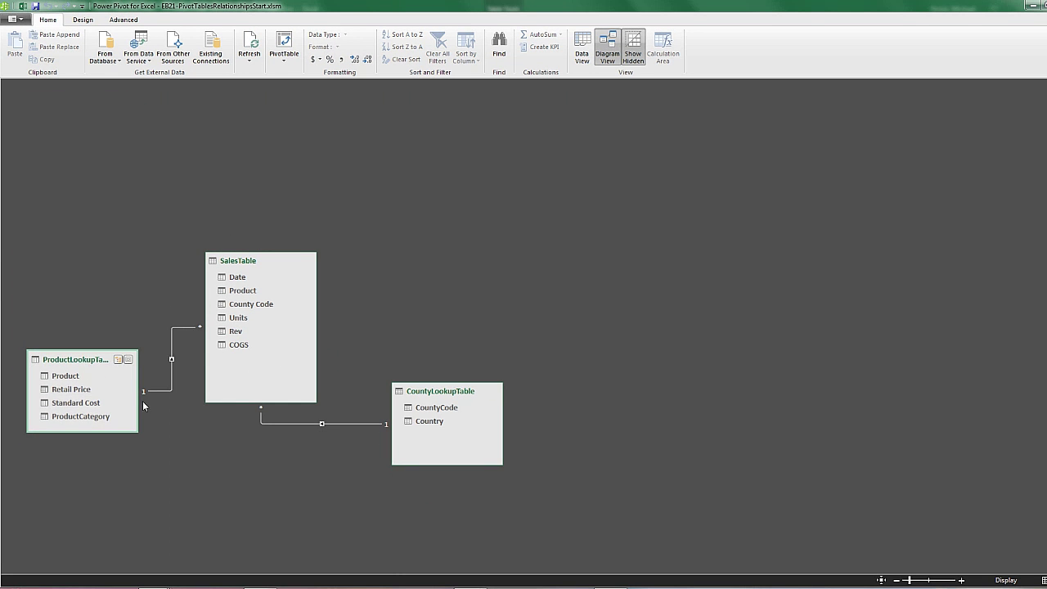
{"action": "left_click_drag", "start_coordinate": [438, 392], "coordinate": [447, 332]}
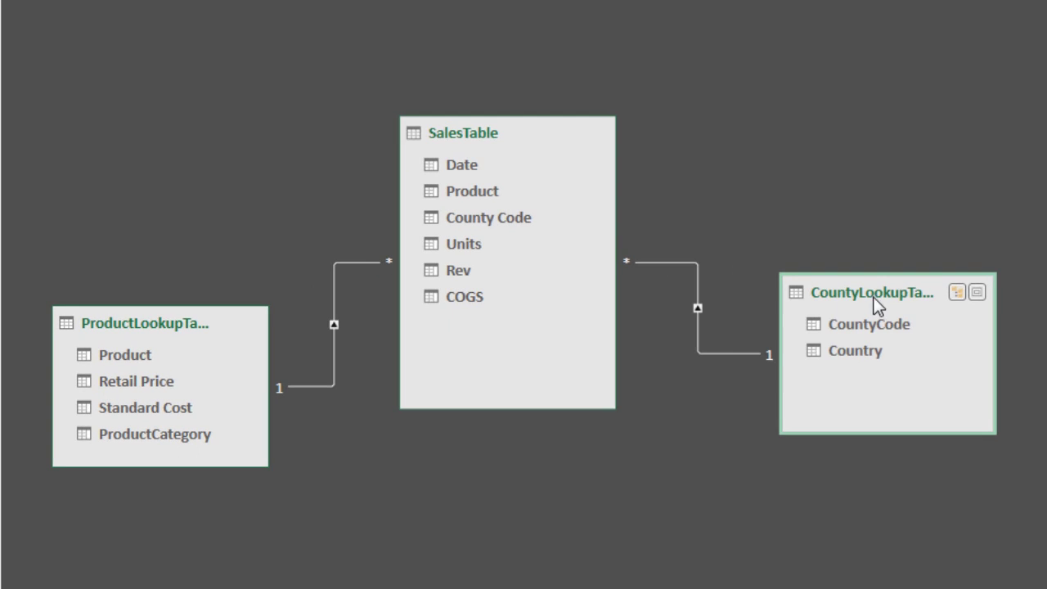
- Examine which columns the relationship lines connect between SalesTable and the lookup tables, and return to the Excel workbook
{"action": "left_click", "coordinate": [527, 128]}
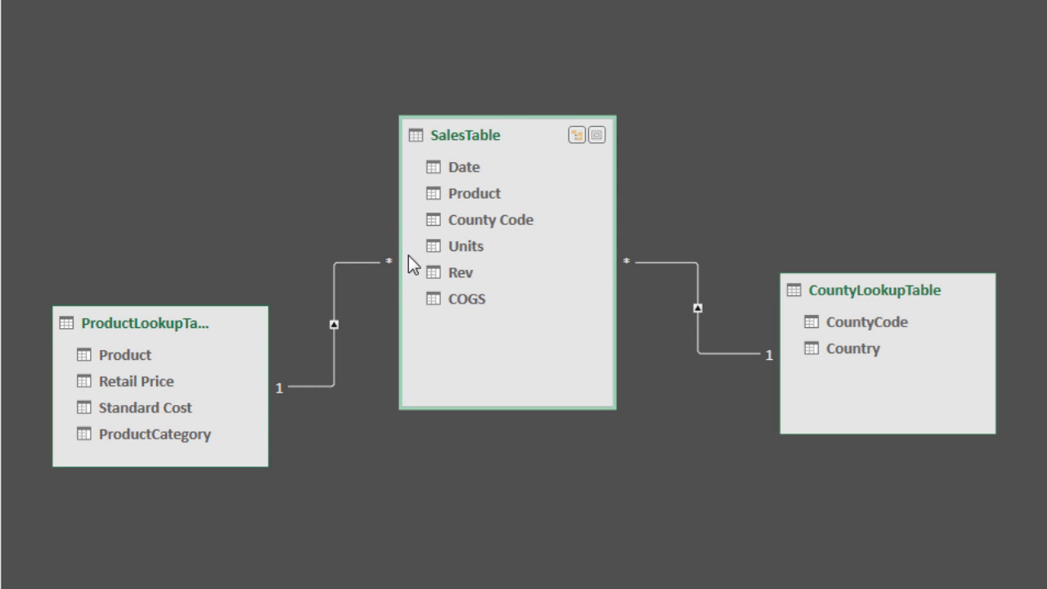
{"action": "mouse_move", "coordinate": [666, 254]}
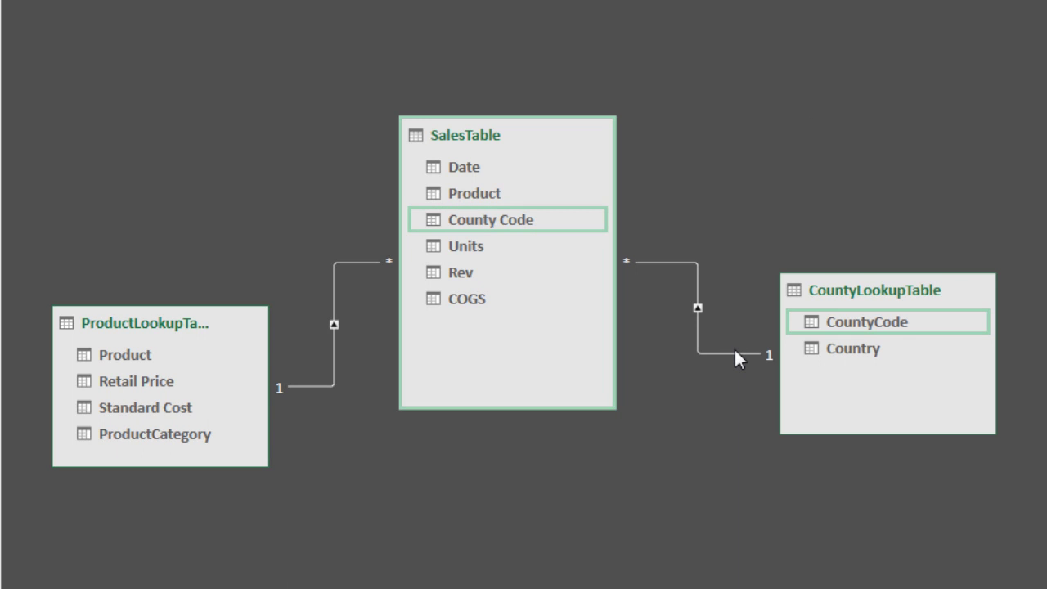
{"action": "mouse_move", "coordinate": [360, 269]}
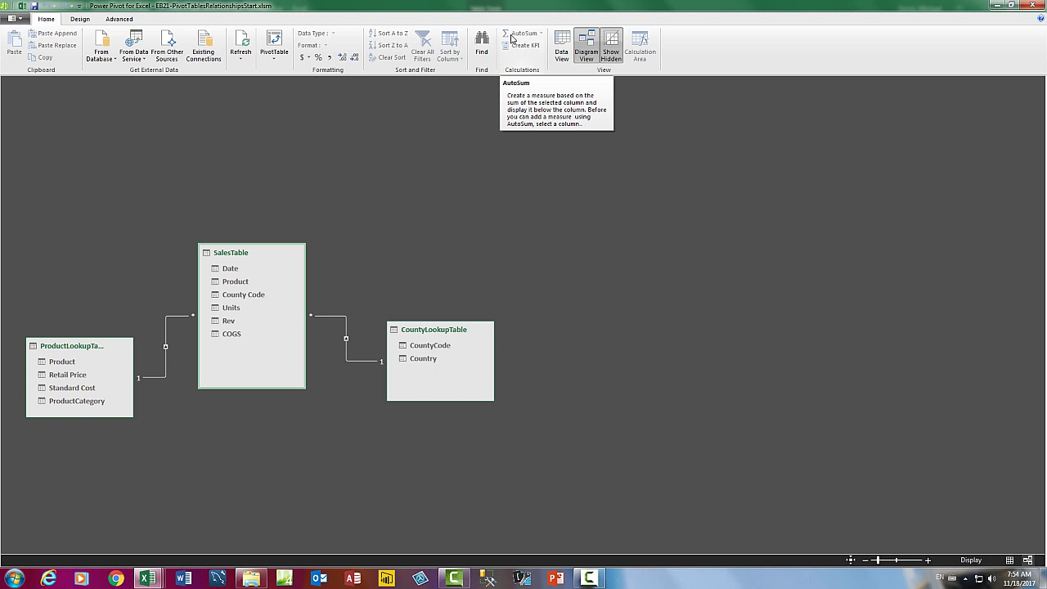
{"action": "left_click", "coordinate": [1041, 5]}
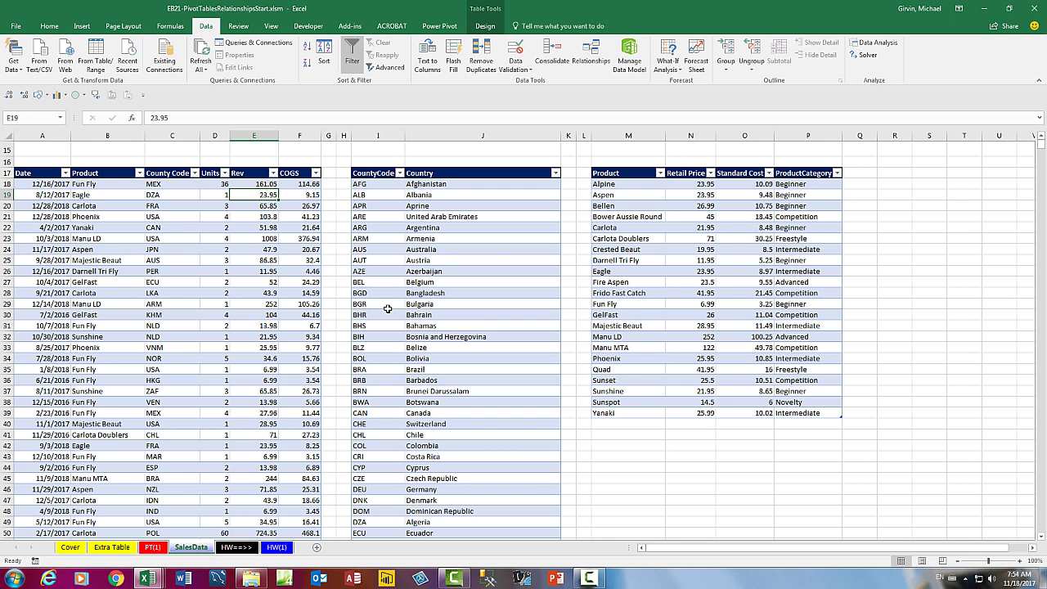
- Create a PivotTable from this workbook's Data Model in cell A1 of the existing PT(1) sheet
{"action": "left_click", "coordinate": [159, 548]}
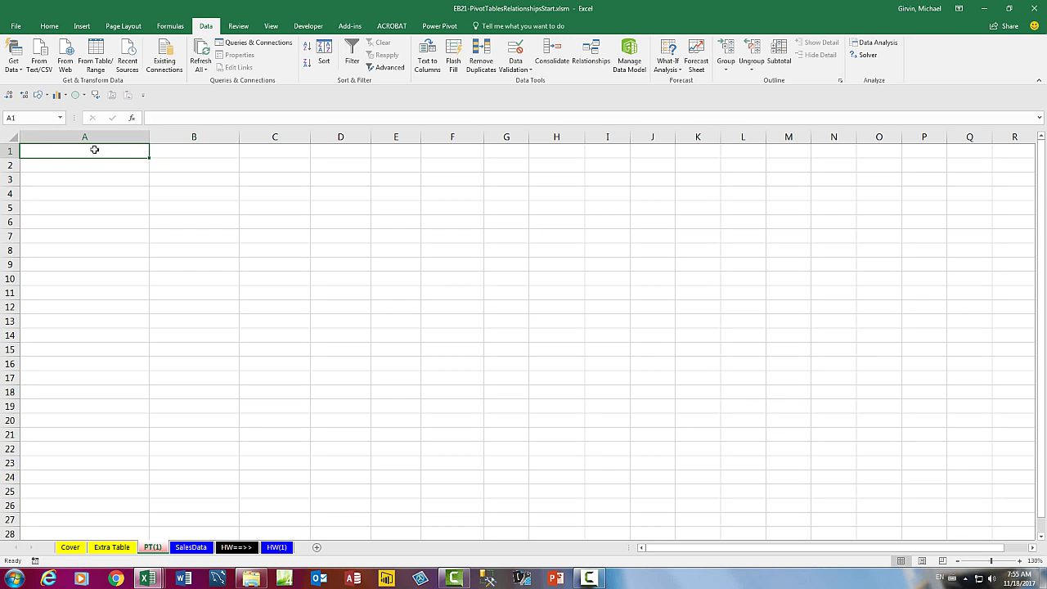
{"action": "left_click", "coordinate": [82, 26]}
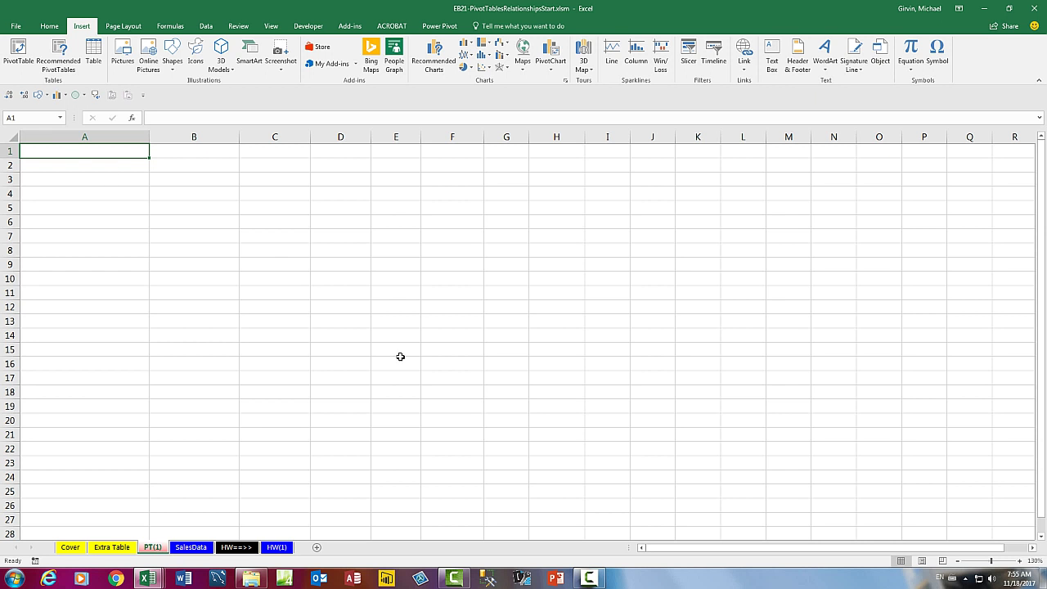
{"action": "key", "text": "alt"}
{"action": "key", "text": "n"}
{"action": "key", "text": "v"}
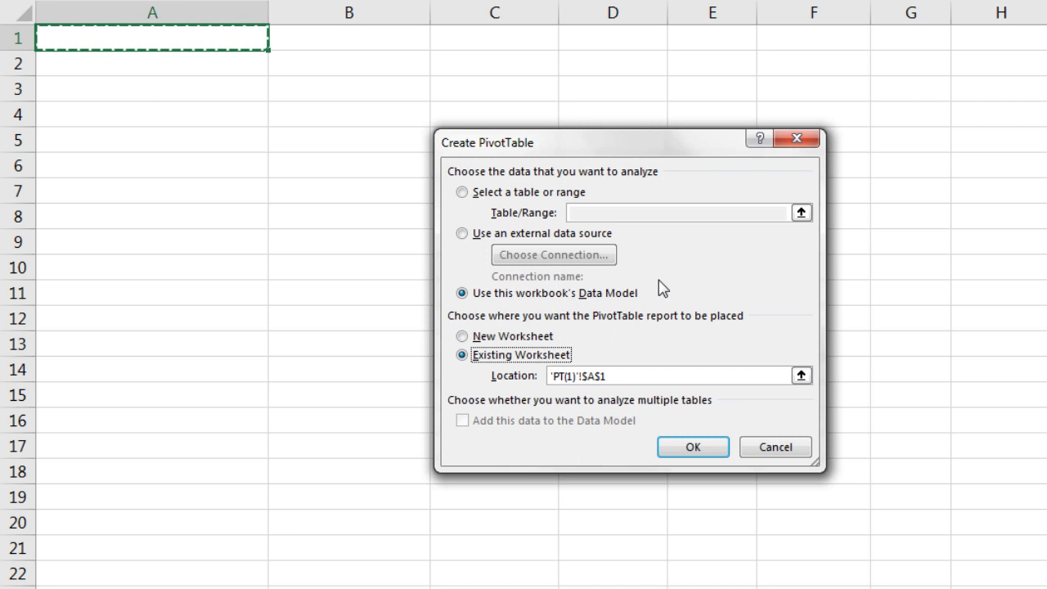
{"action": "left_click", "coordinate": [462, 193]}
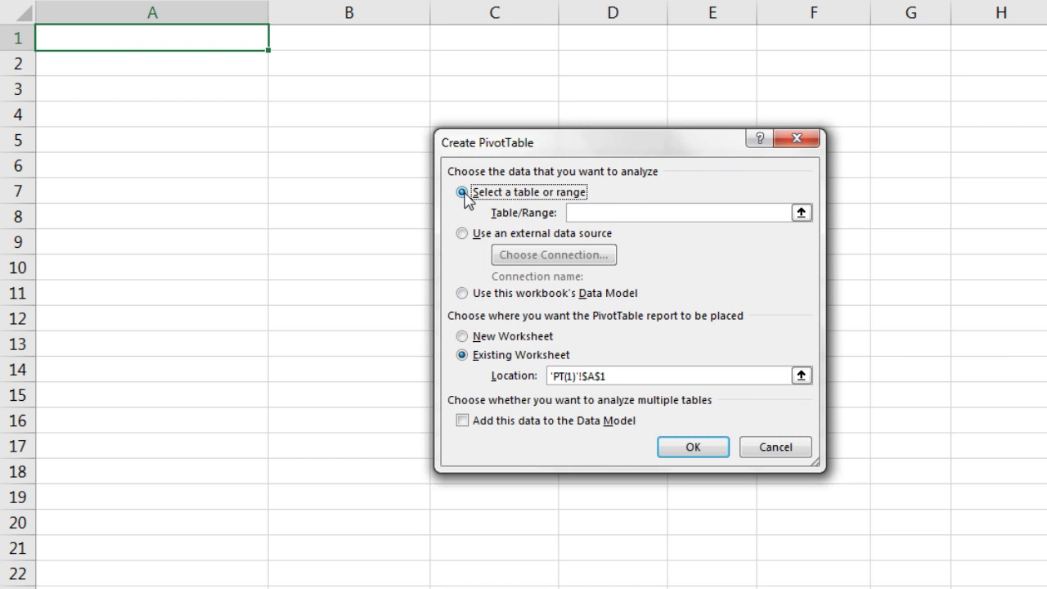
{"action": "left_click", "coordinate": [462, 293]}
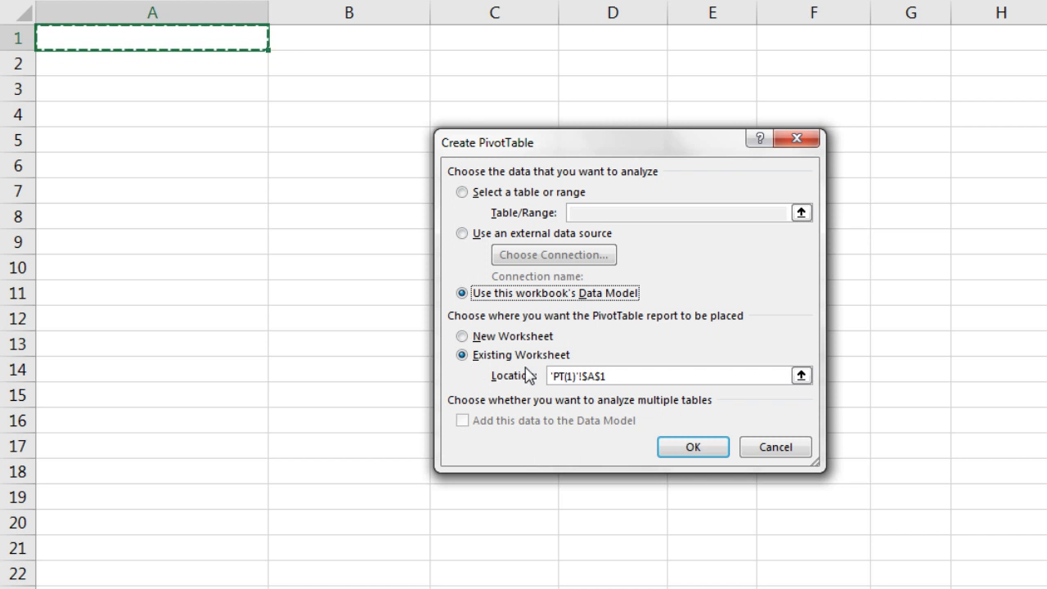
{"action": "left_click", "coordinate": [694, 450]}
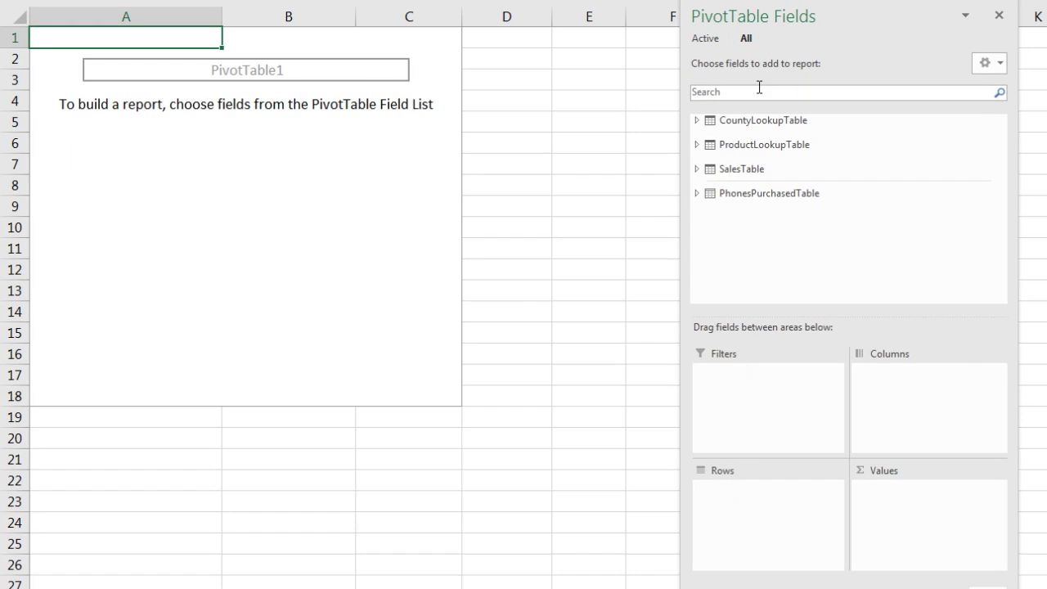
- Move the PivotTable field list closer to the report, expand CountyLookupTable, ProductLookupTable and SalesTable, and enlarge the field area to show their fields
{"action": "left_click_drag", "start_coordinate": [794, 17], "coordinate": [664, 12]}
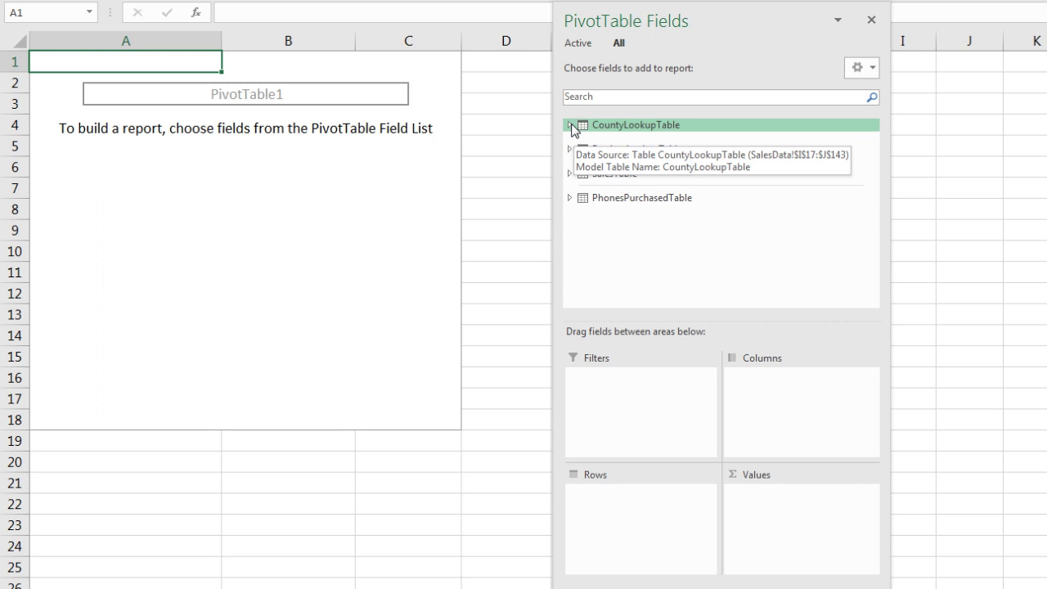
{"action": "left_click", "coordinate": [570, 125]}
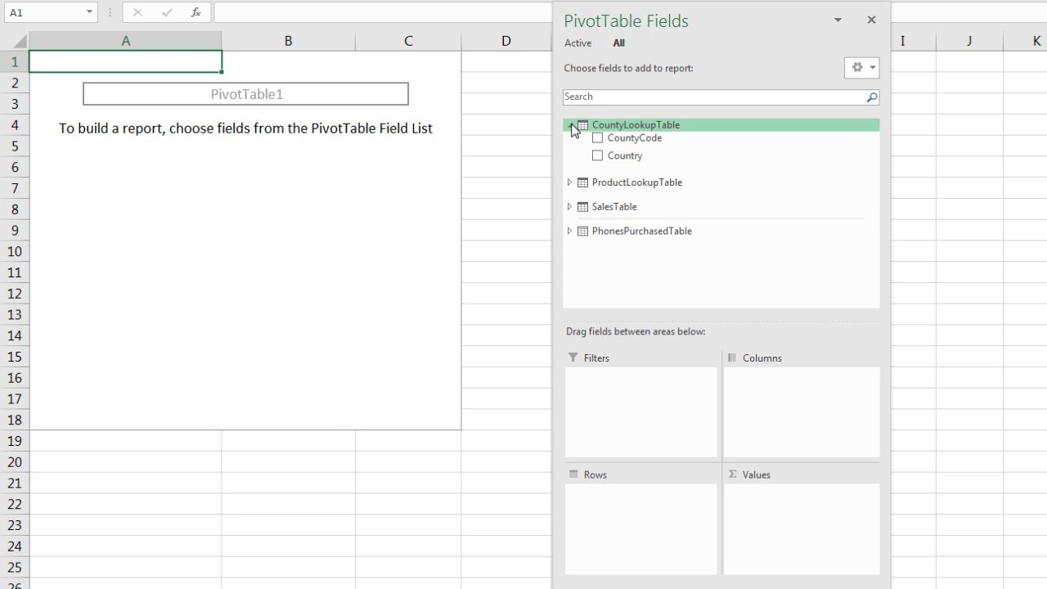
{"action": "left_click", "coordinate": [570, 182]}
{"action": "left_click", "coordinate": [570, 276]}
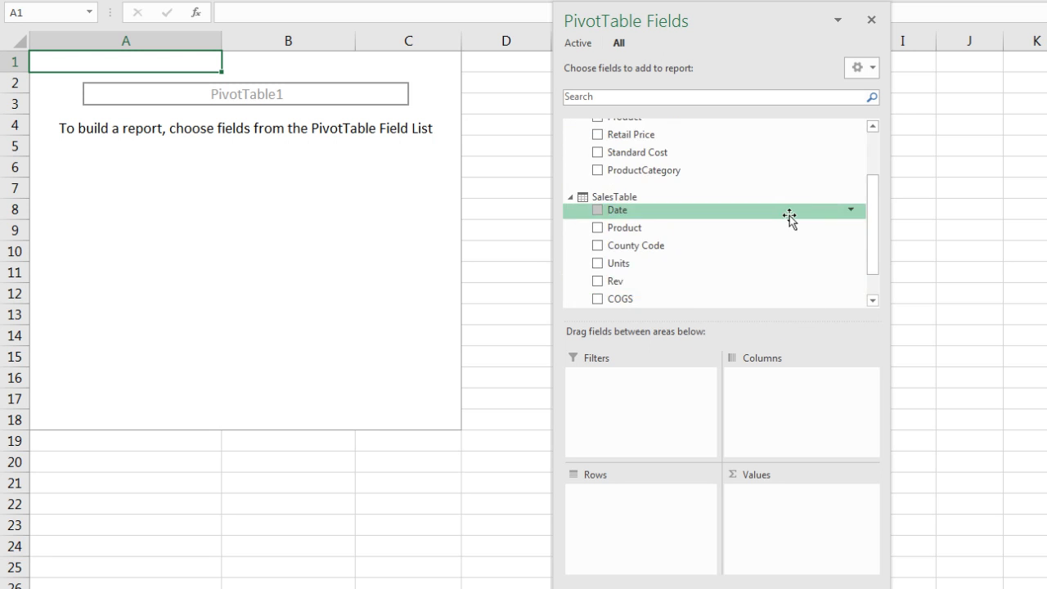
{"action": "left_click_drag", "start_coordinate": [783, 322], "coordinate": [779, 404]}
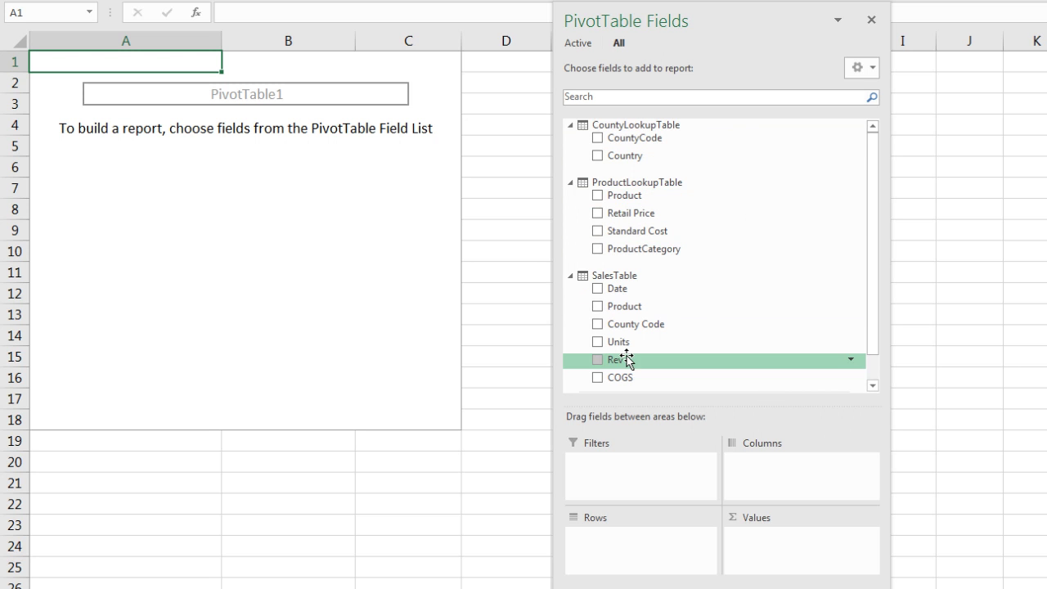
- Add Country from CountyLookupTable to the PivotTable rows, with ProductCategory from ProductLookupTable beneath it
{"action": "left_click_drag", "start_coordinate": [626, 156], "coordinate": [645, 545]}
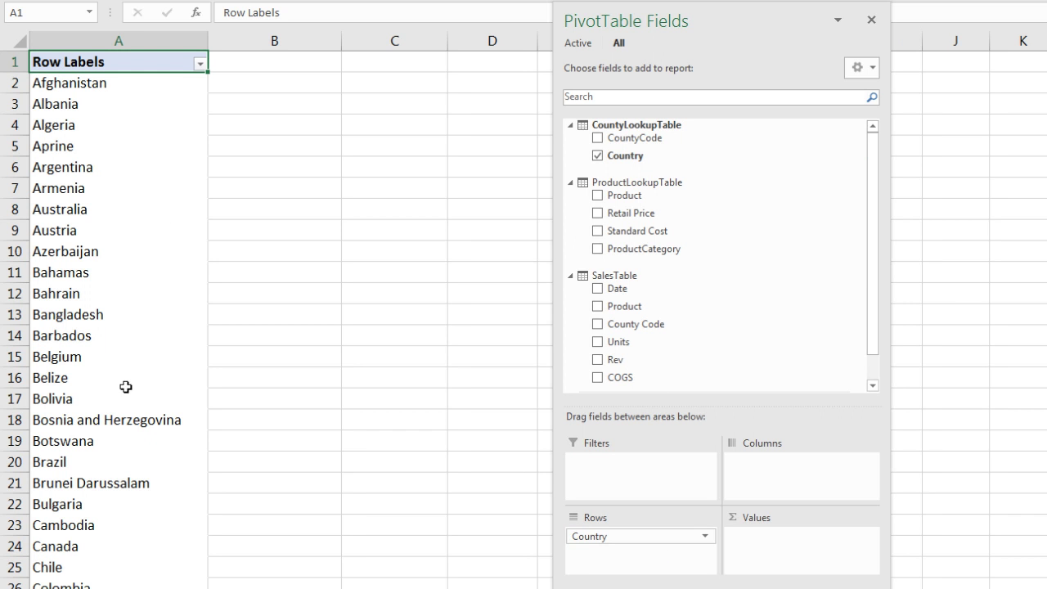
{"action": "left_click_drag", "start_coordinate": [642, 249], "coordinate": [632, 558]}
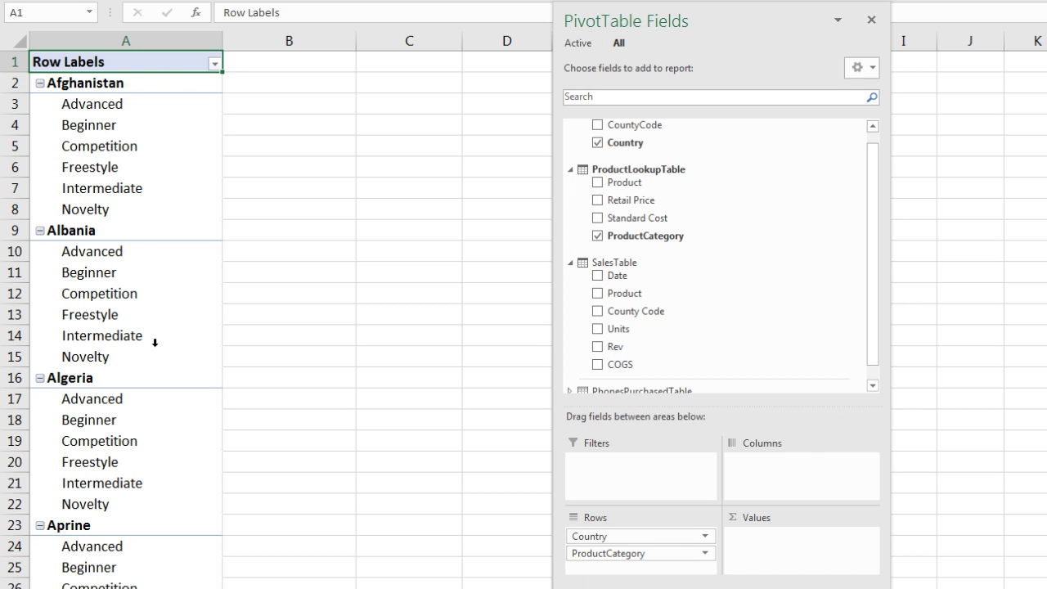
- Add Rev from SalesTable to the PivotTable values and show the report in tabular form
{"action": "left_click_drag", "start_coordinate": [603, 353], "coordinate": [783, 553]}
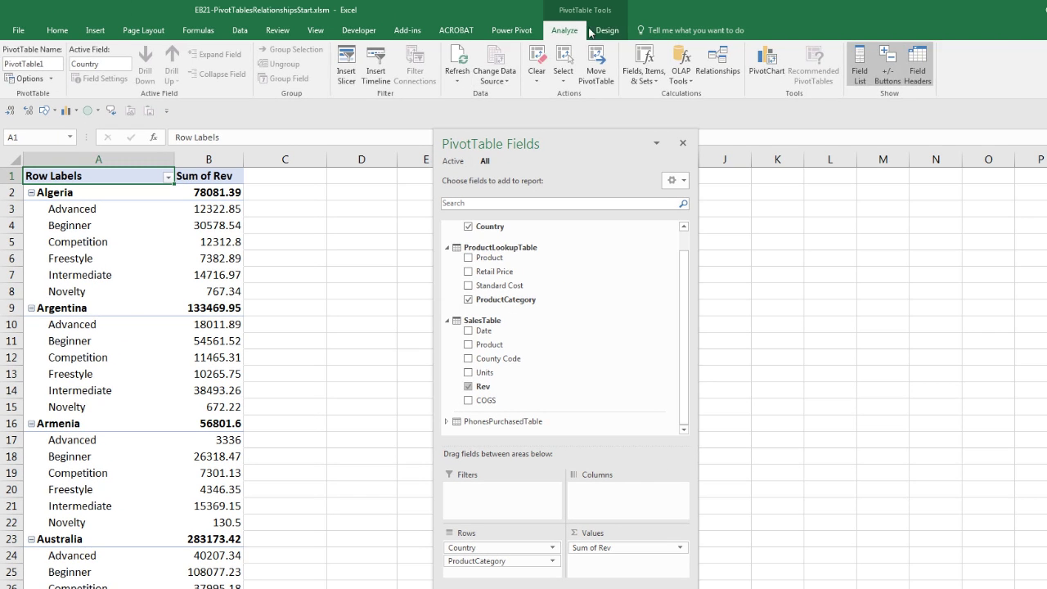
{"action": "left_click", "coordinate": [607, 30]}
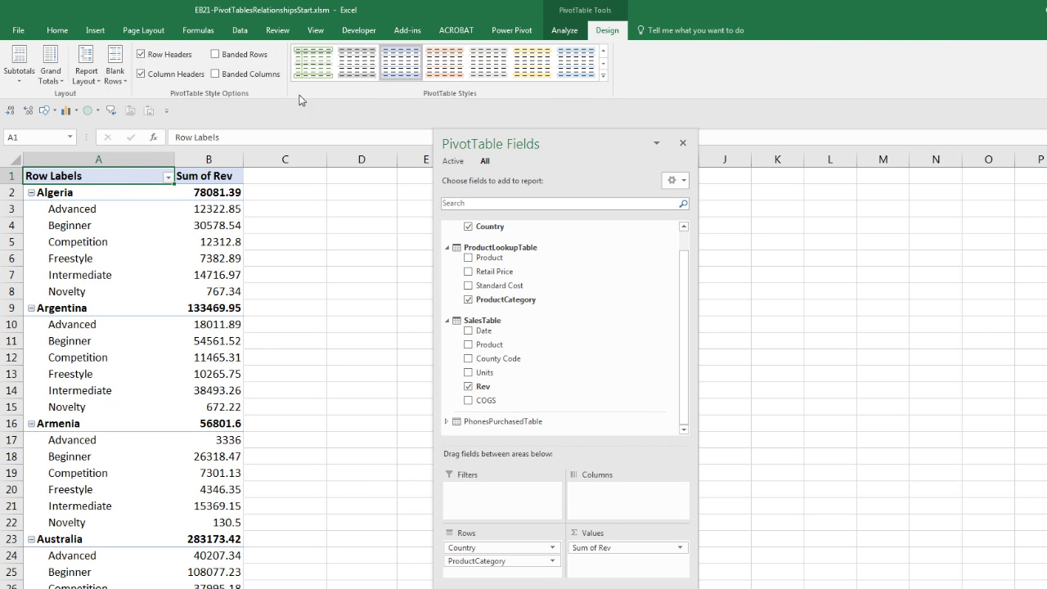
{"action": "left_click", "coordinate": [86, 65]}
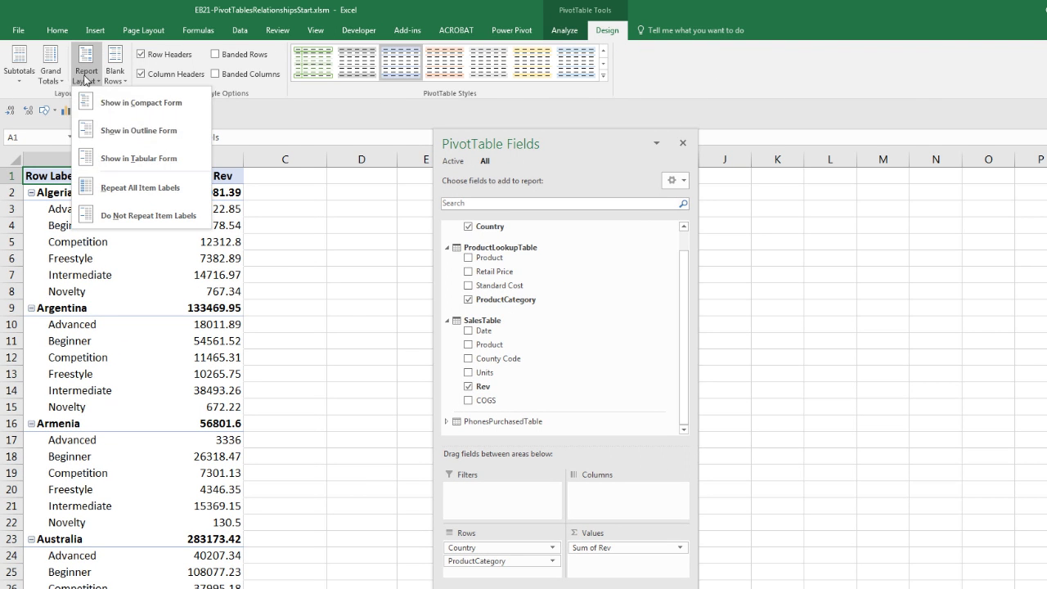
{"action": "left_click", "coordinate": [115, 158]}
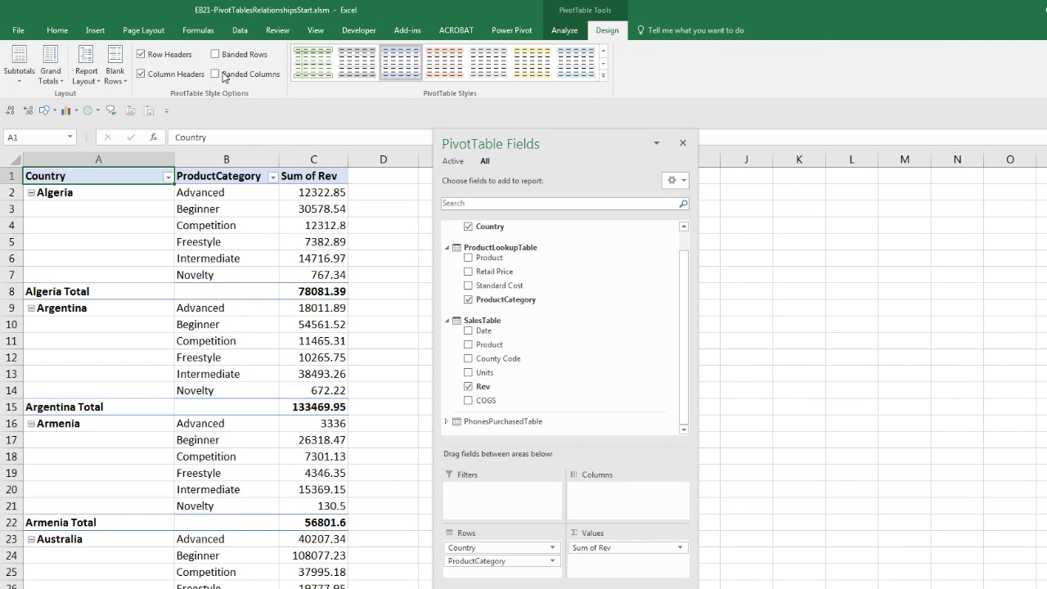
- Apply the Light Green, Pivot Style Medium 14 style to the PivotTable
{"action": "left_click", "coordinate": [602, 75]}
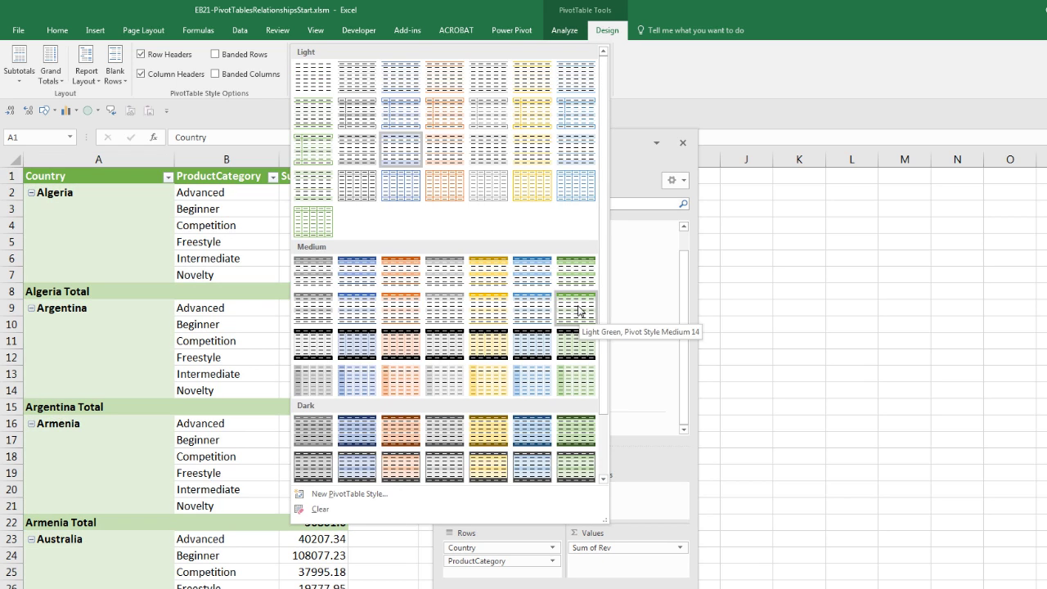
{"action": "left_click", "coordinate": [578, 310]}
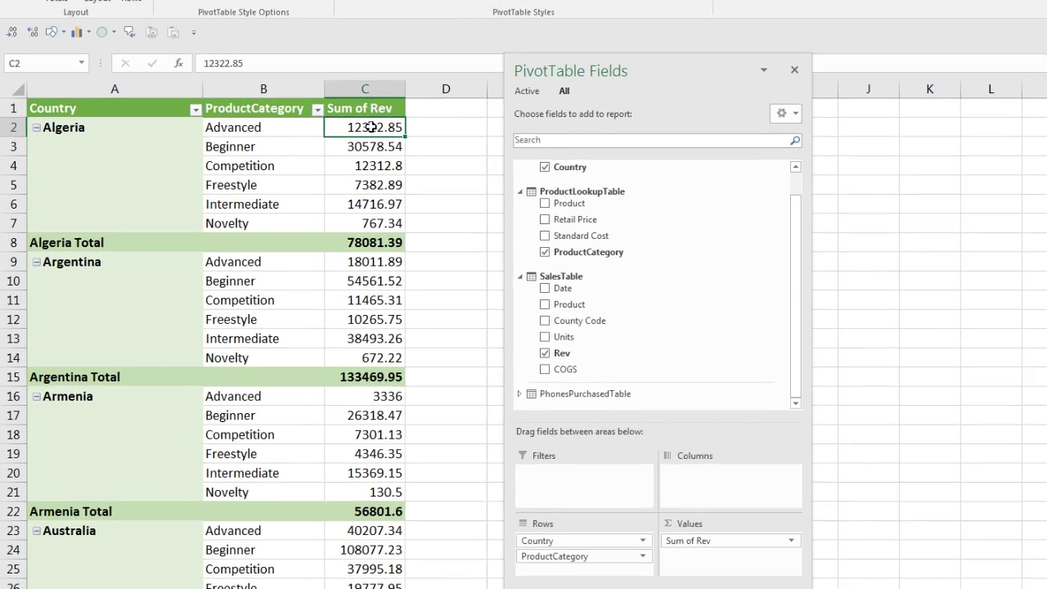
- Set the Sum of Rev field's number format to Currency with 0 decimal places and no currency symbol
{"action": "right_click", "coordinate": [372, 127]}
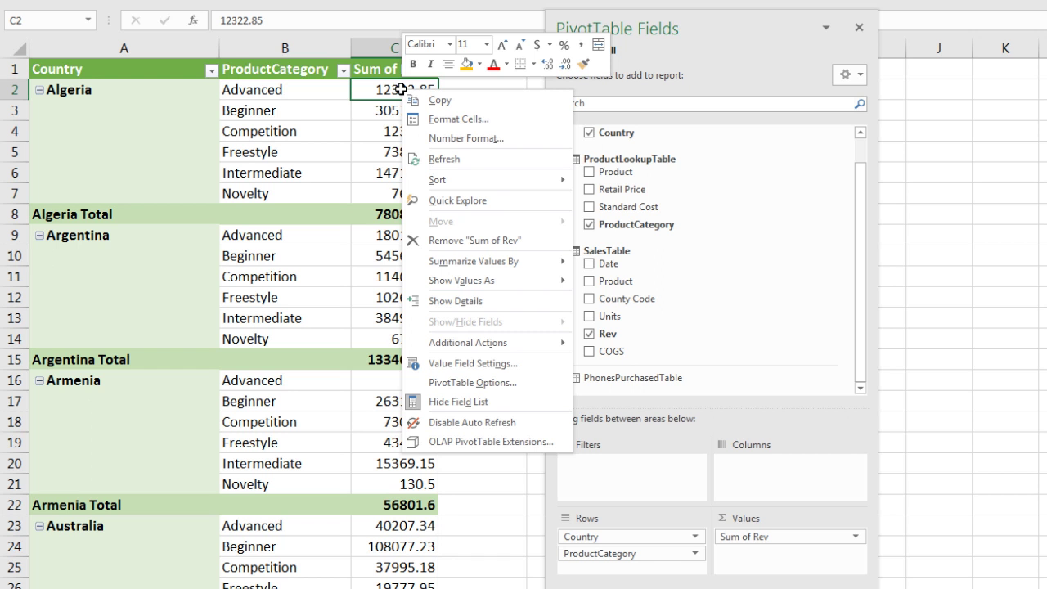
{"action": "left_click", "coordinate": [493, 139]}
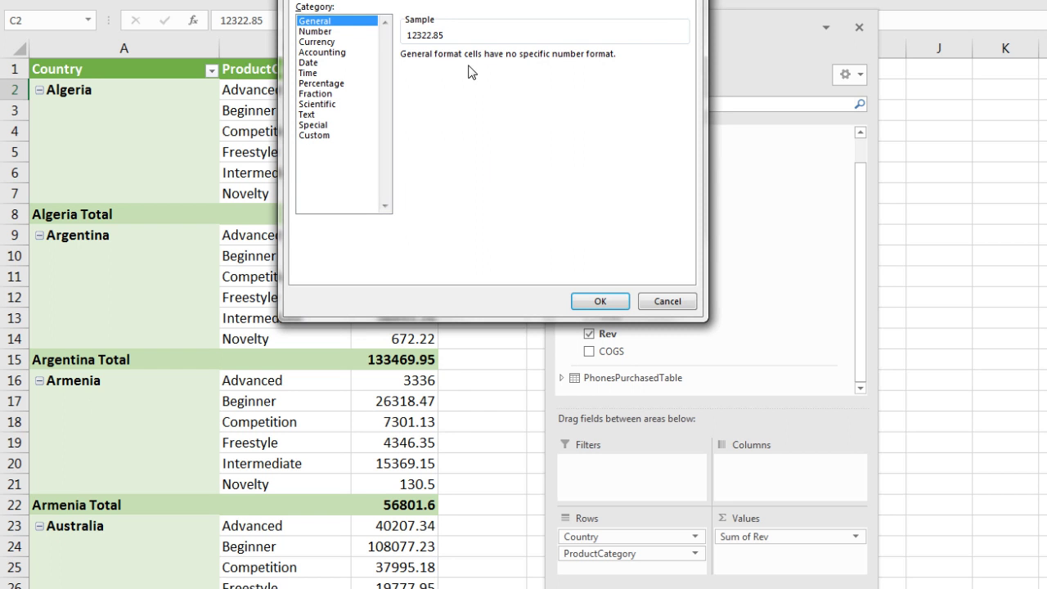
{"action": "left_click", "coordinate": [328, 42]}
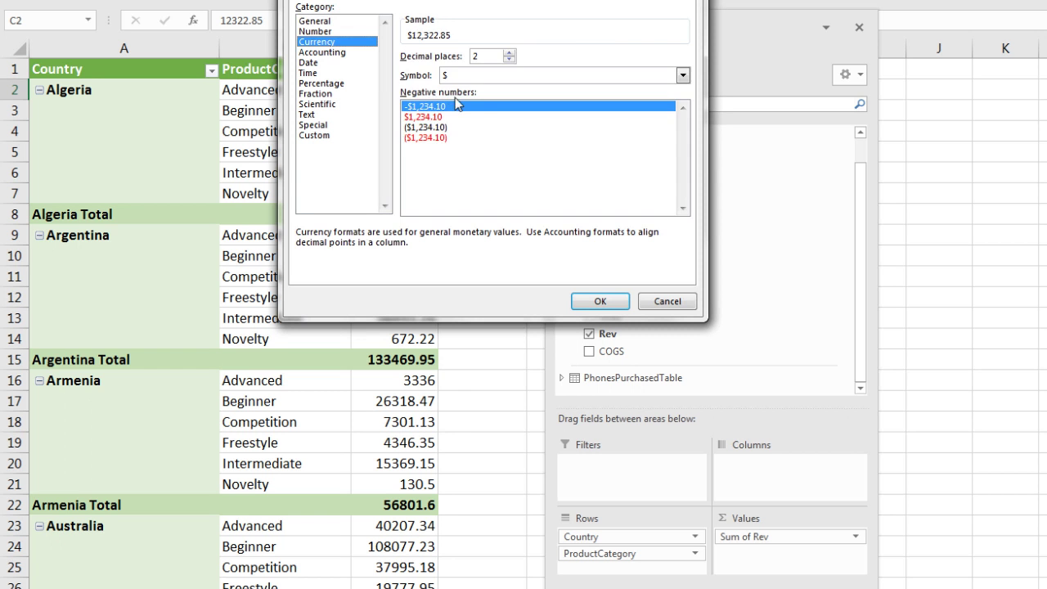
{"action": "left_click", "coordinate": [508, 60]}
{"action": "left_click", "coordinate": [507, 60]}
{"action": "left_click", "coordinate": [488, 76]}
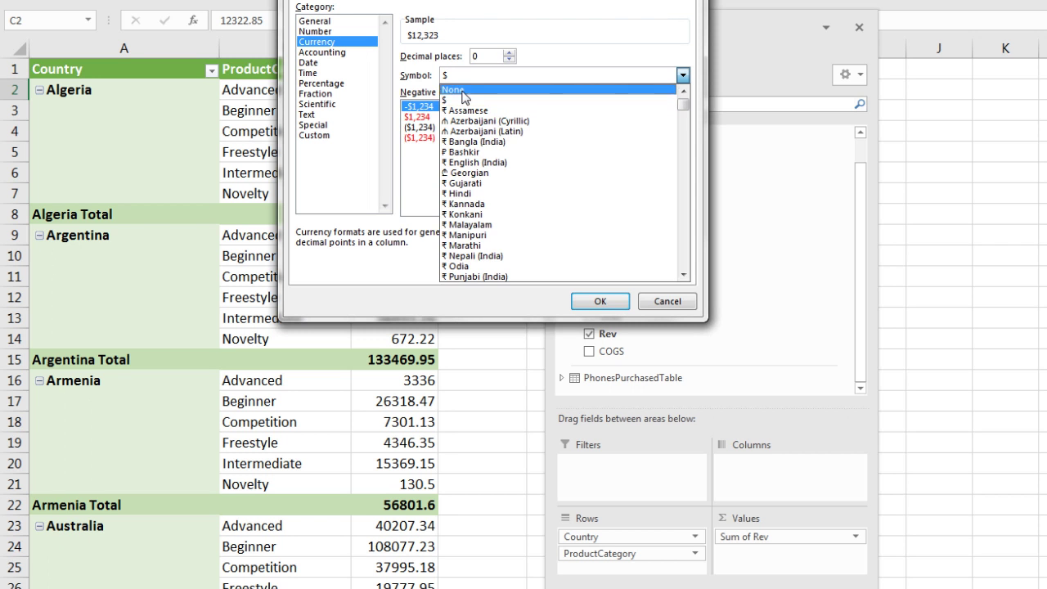
{"action": "left_click", "coordinate": [466, 99]}
{"action": "left_click", "coordinate": [601, 300]}
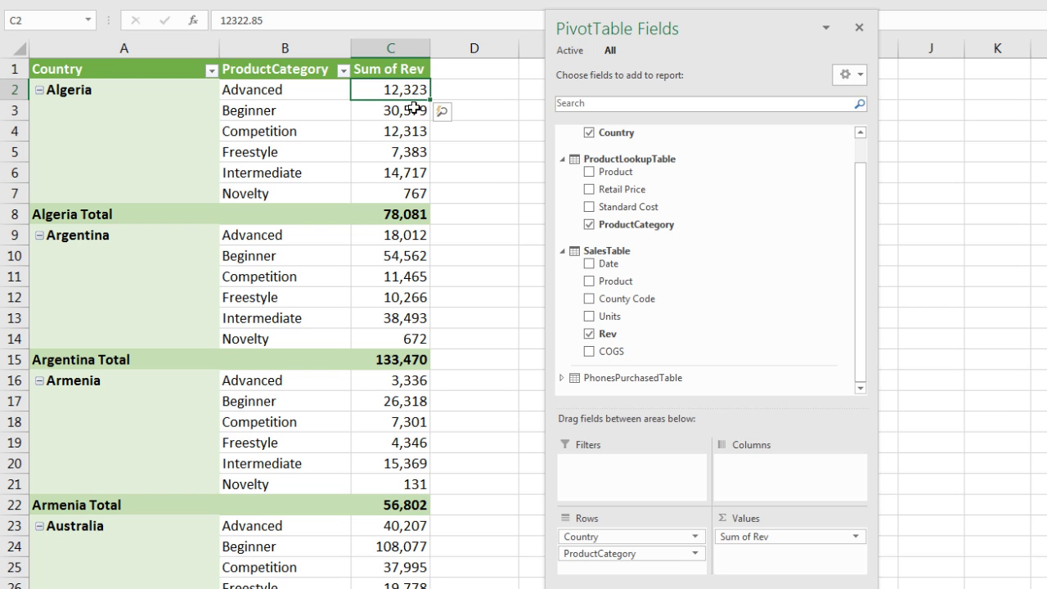
- Rename the values header in C1 as "Sum of Rev ($)" and widen column C to fit it
{"action": "left_click", "coordinate": [405, 74]}
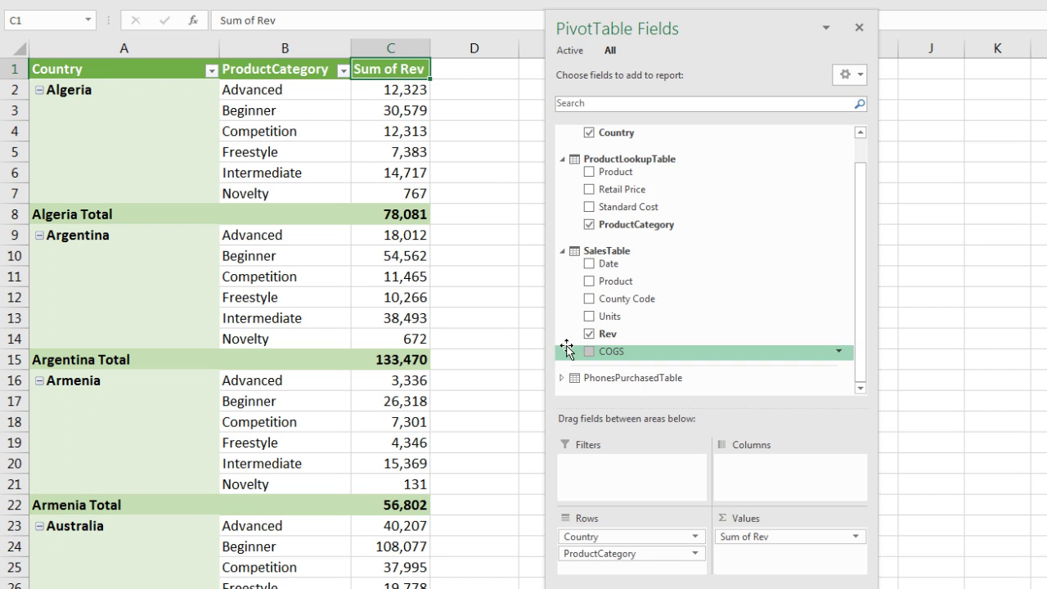
{"action": "key", "text": "F2"}
{"action": "type", "text": "($"}
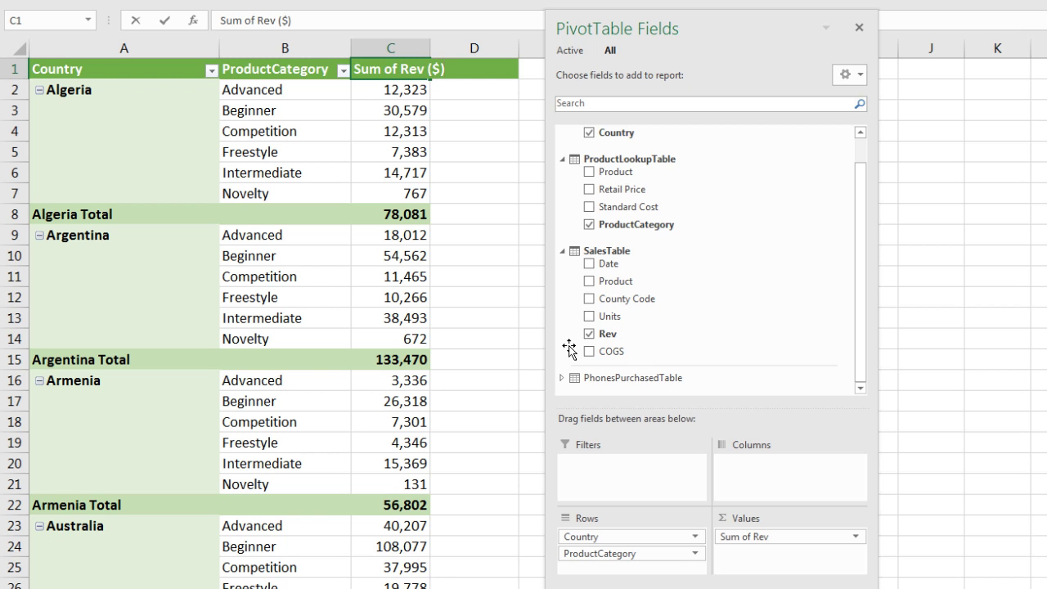
{"action": "key", "text": "Return"}
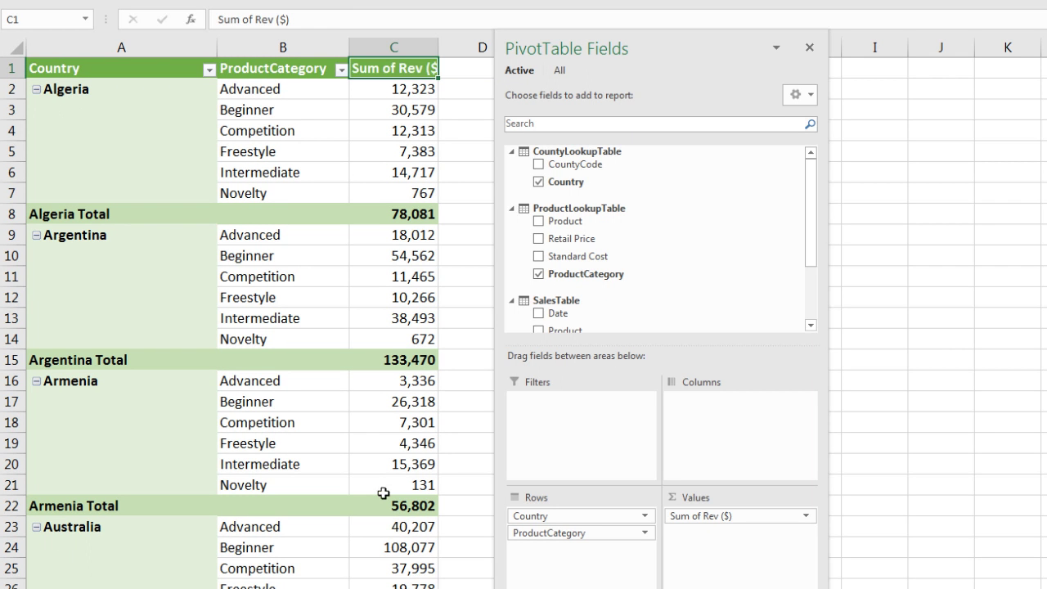
{"action": "left_click_drag", "start_coordinate": [439, 47], "coordinate": [463, 47]}
{"action": "left_click_drag", "start_coordinate": [590, 48], "coordinate": [616, 49]}
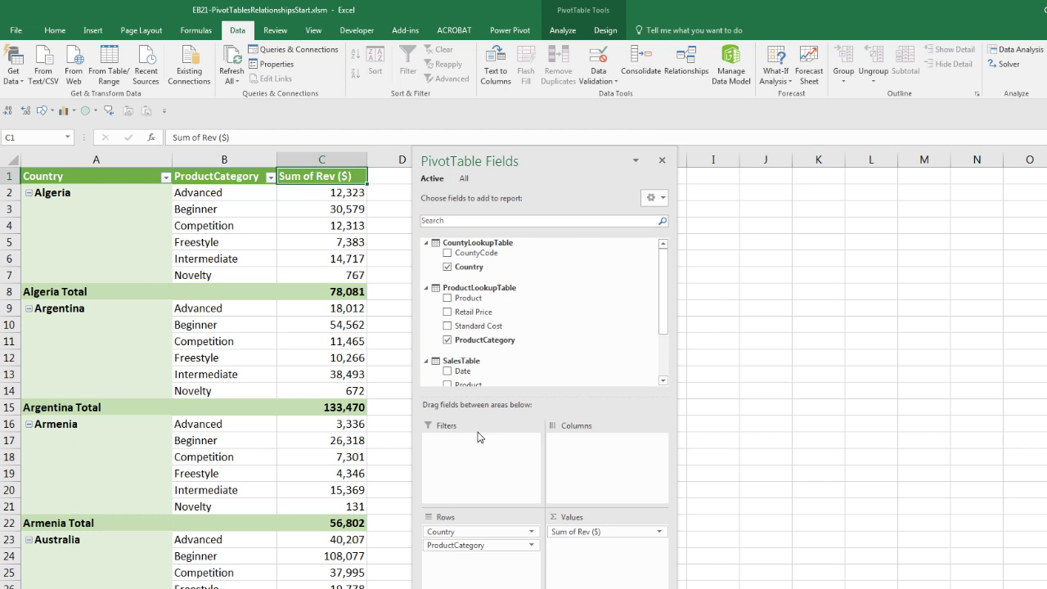
- Save the workbook, compare its file size with EB21-PivotTablesVLOOKUPFinished.xlsm in the folder, and return to EB21-PivotTablesRelationshipsStart.xlsm
{"action": "key", "text": "ctrl+s"}
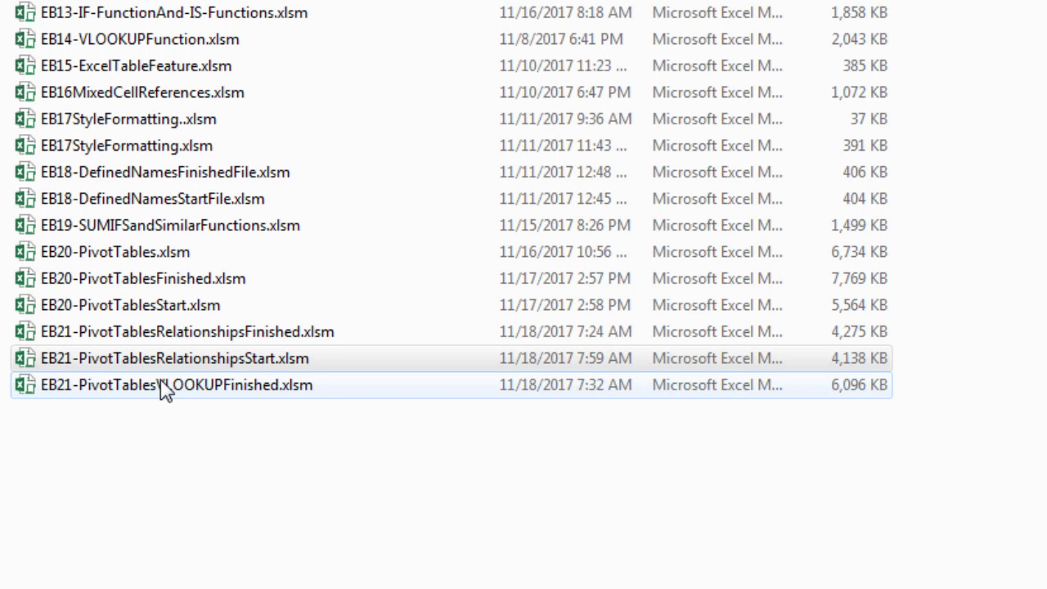
{"action": "left_click", "coordinate": [164, 389]}
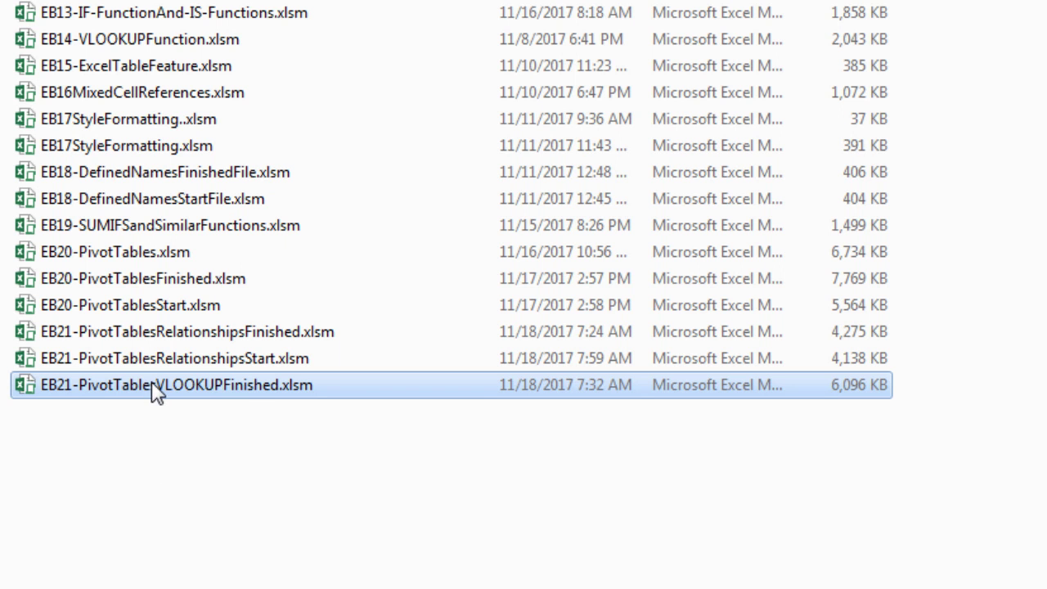
{"action": "left_click", "coordinate": [234, 368]}
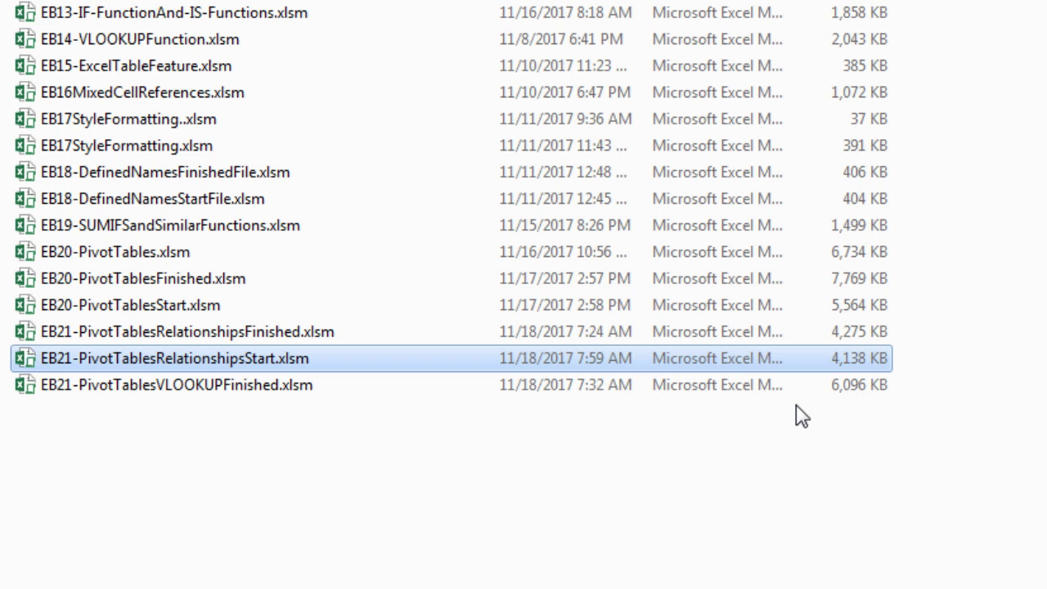
{"action": "double_click", "coordinate": [249, 360]}
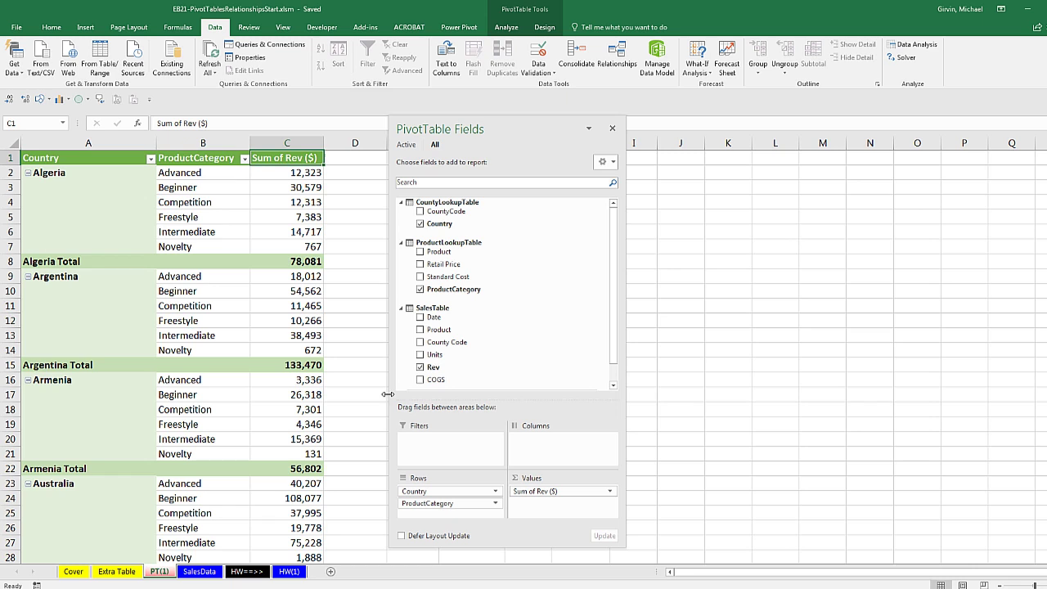
- Review the table relationships from the SalesData sheet, and look over the PT(1) report and the Cover sheet
{"action": "left_click", "coordinate": [211, 571]}
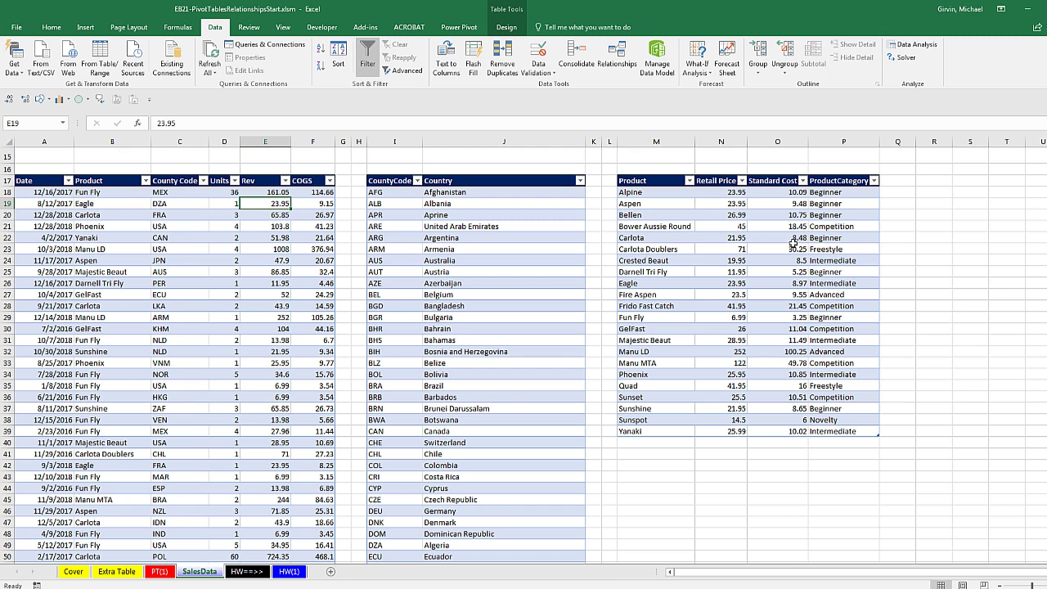
{"action": "left_click", "coordinate": [617, 59]}
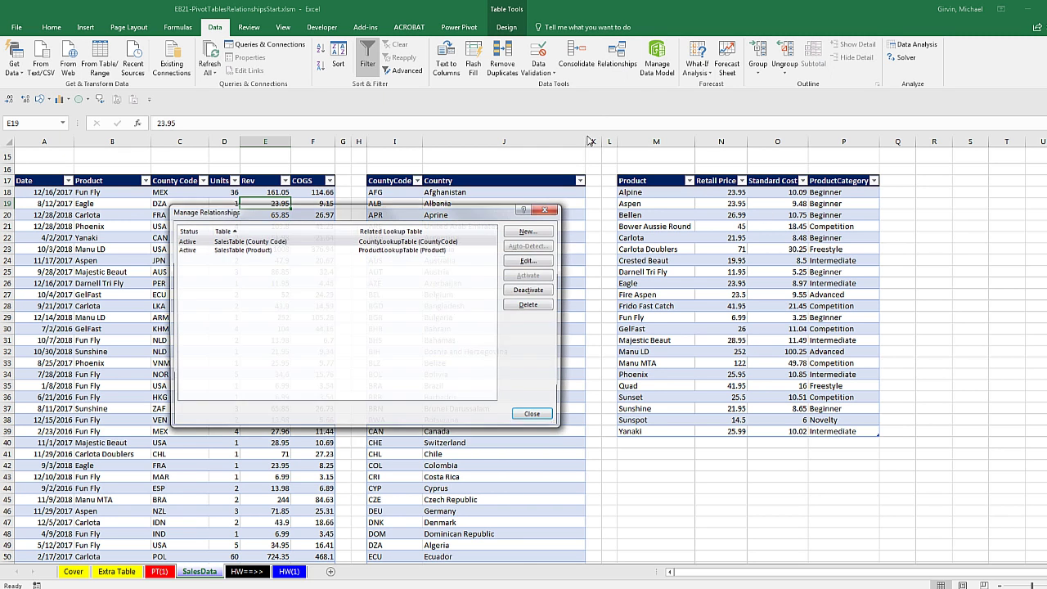
{"action": "left_click_drag", "start_coordinate": [484, 217], "coordinate": [568, 206]}
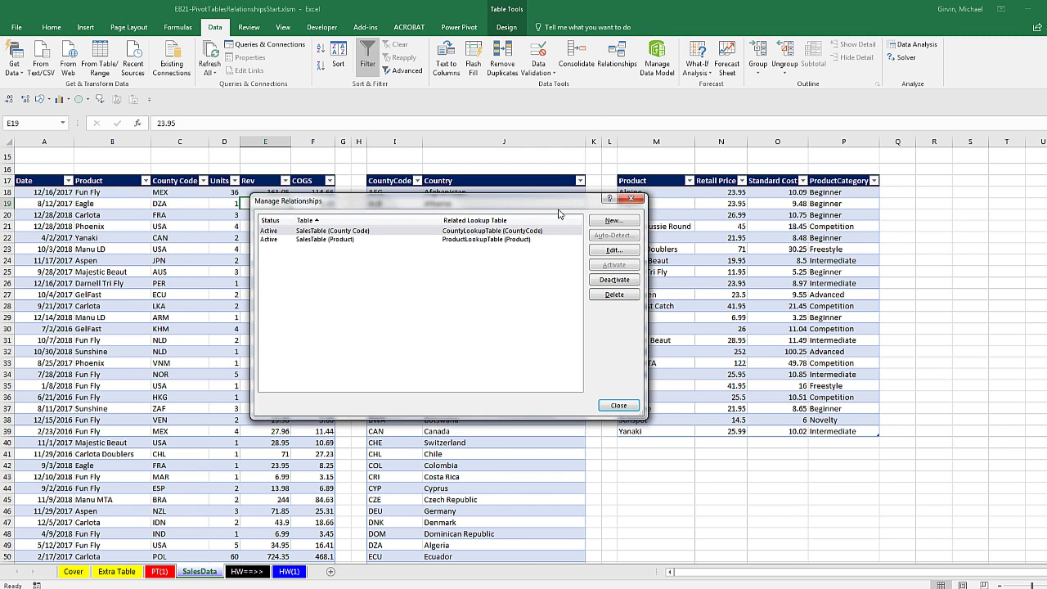
{"action": "left_click", "coordinate": [630, 200]}
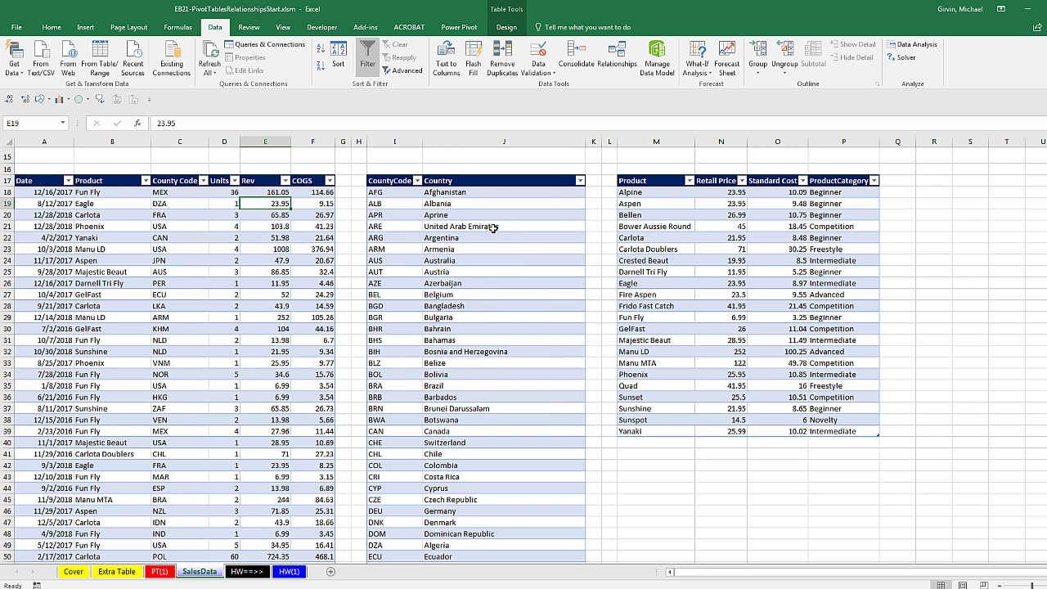
{"action": "left_click", "coordinate": [160, 571]}
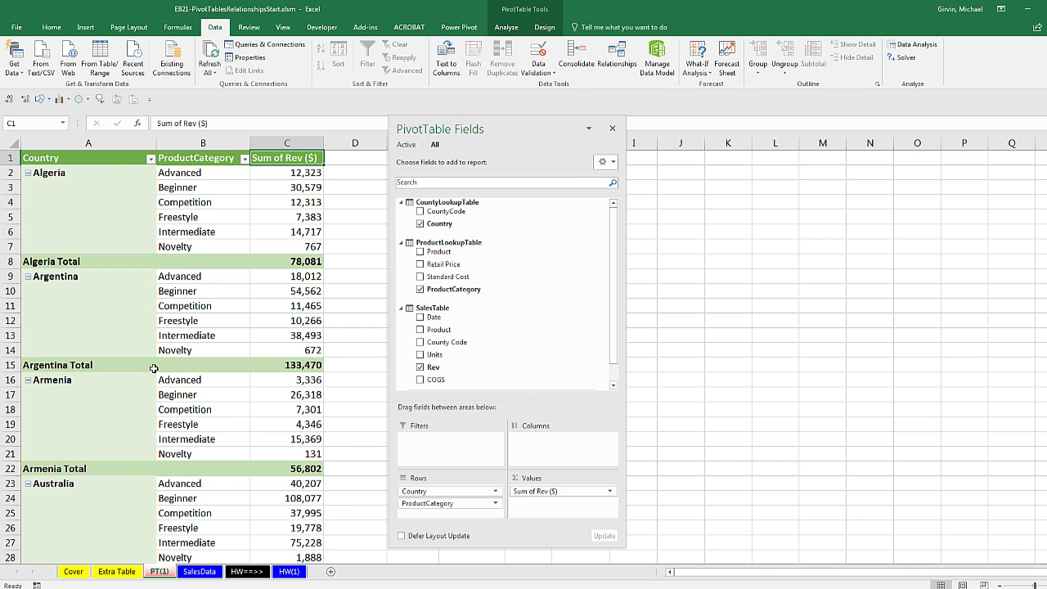
{"action": "left_click", "coordinate": [72, 571]}
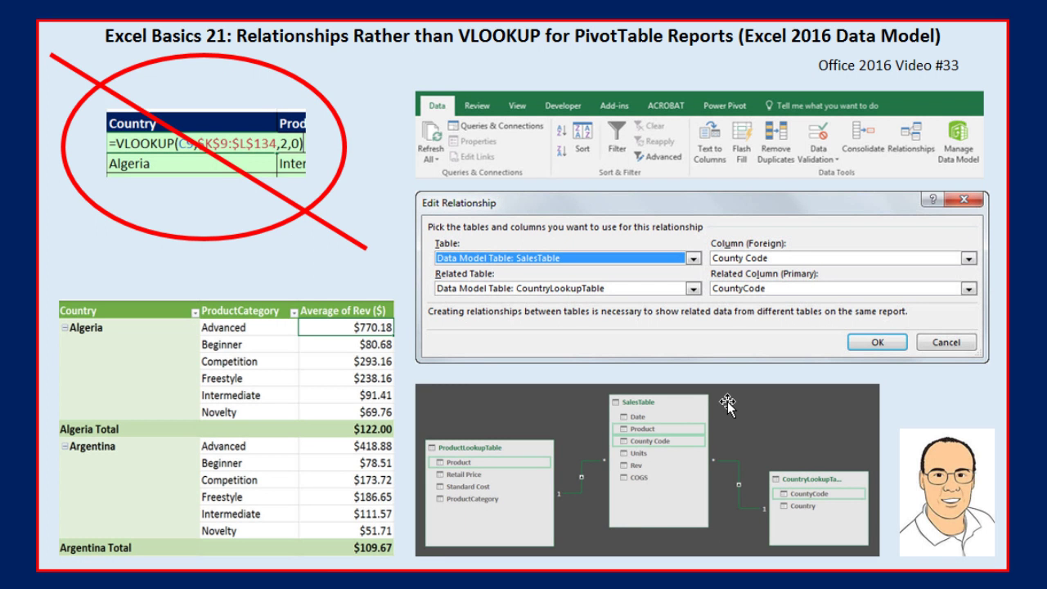